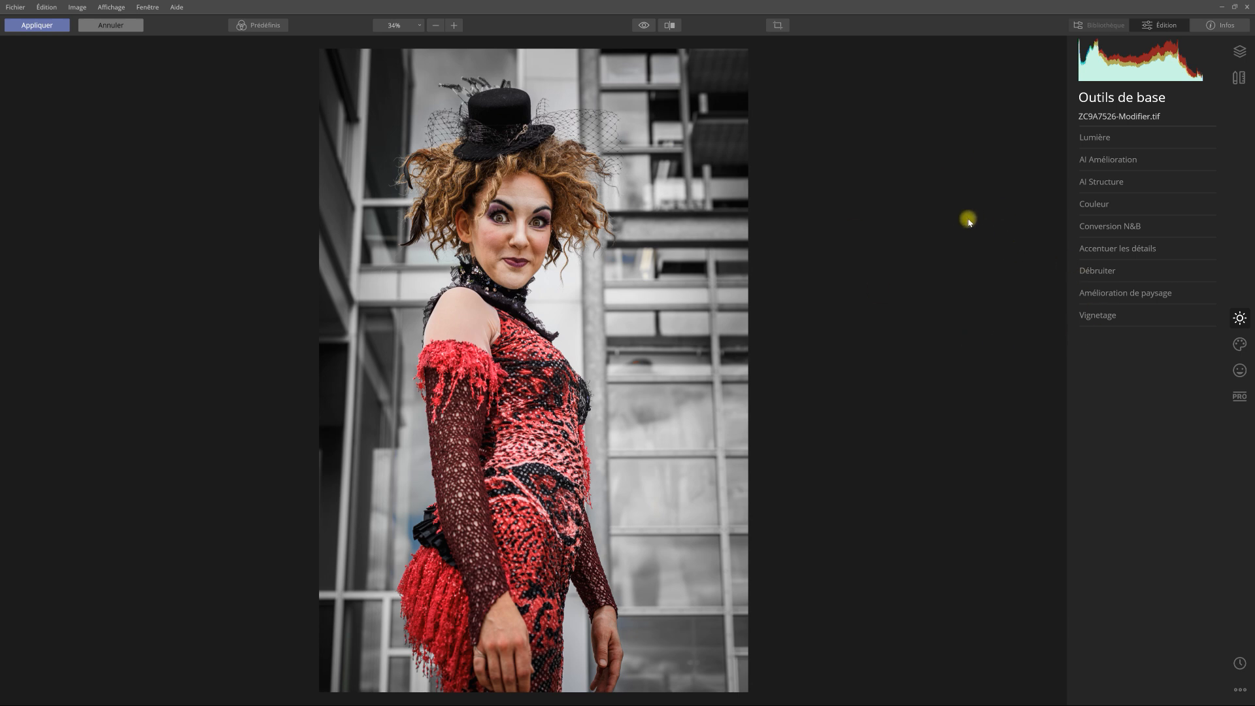
# Soften the whole photo with AI Structure at Quantité -100 and Renforcer 98, and compare it with the original
pyautogui.click(1124, 185)
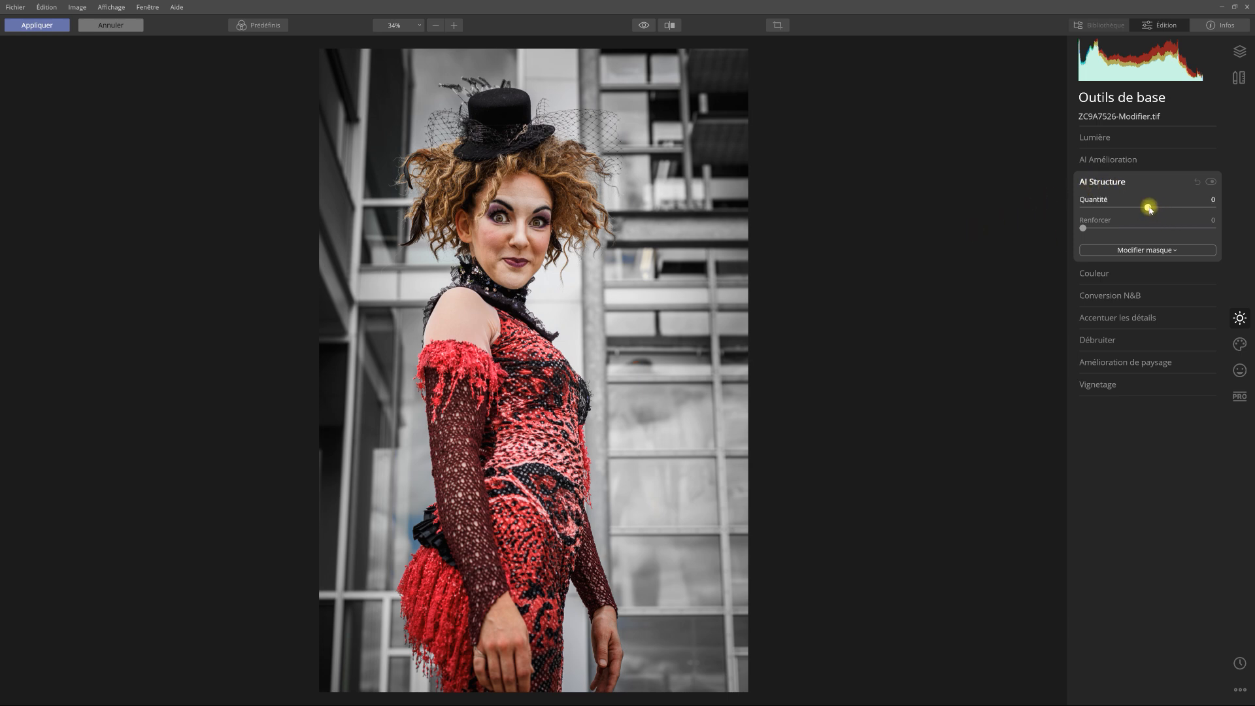
pyautogui.moveTo(1083, 228); pyautogui.dragTo(1154, 220)
pyautogui.moveTo(1154, 219); pyautogui.dragTo(1059, 221)
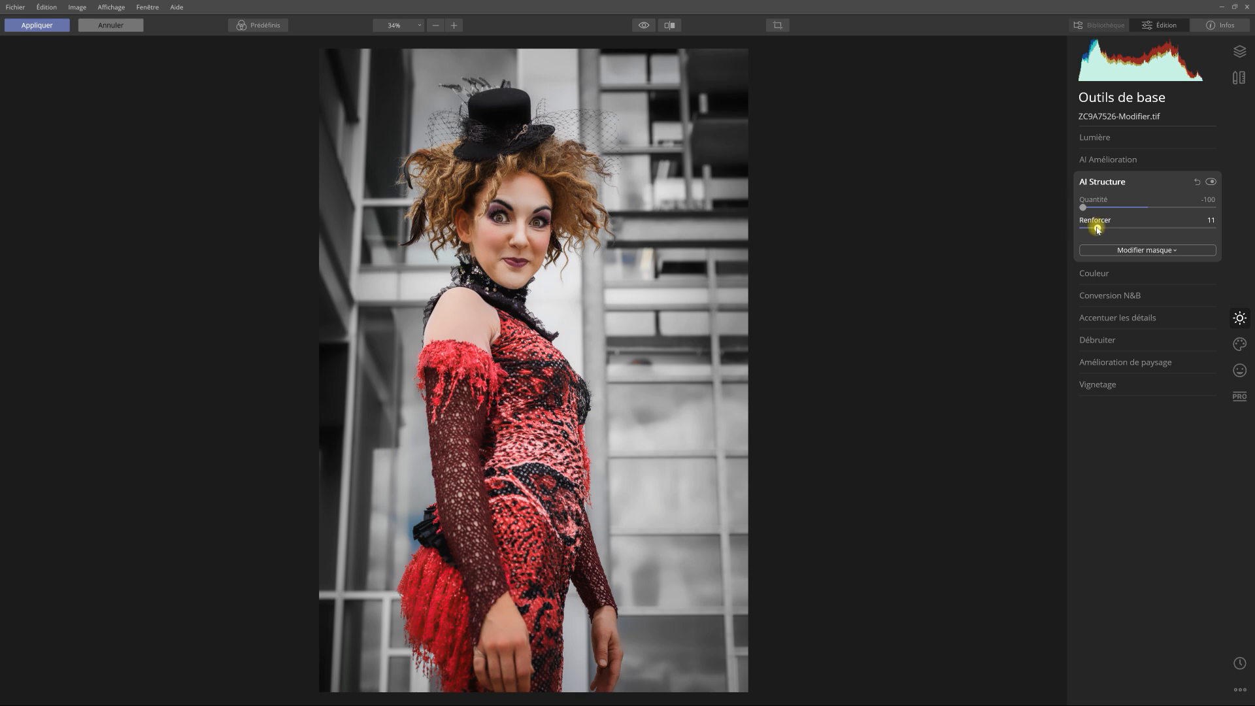
pyautogui.moveTo(1097, 228); pyautogui.dragTo(1210, 236)
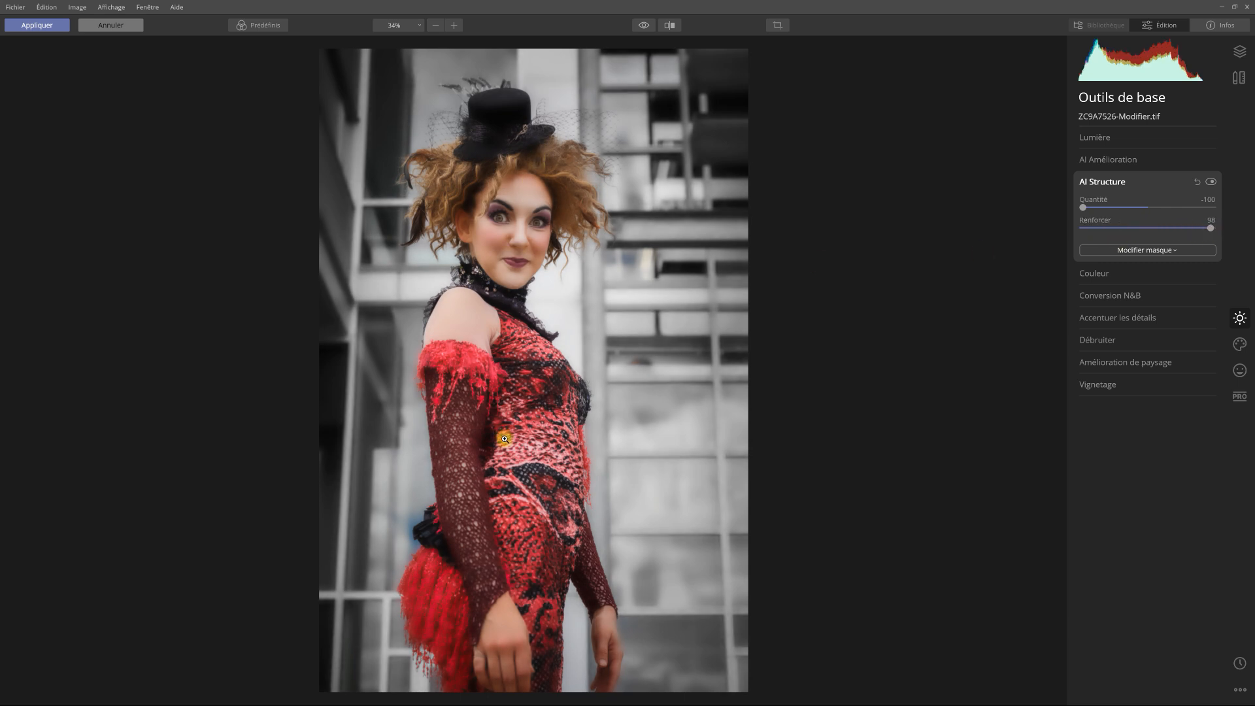
pyautogui.click(645, 26)
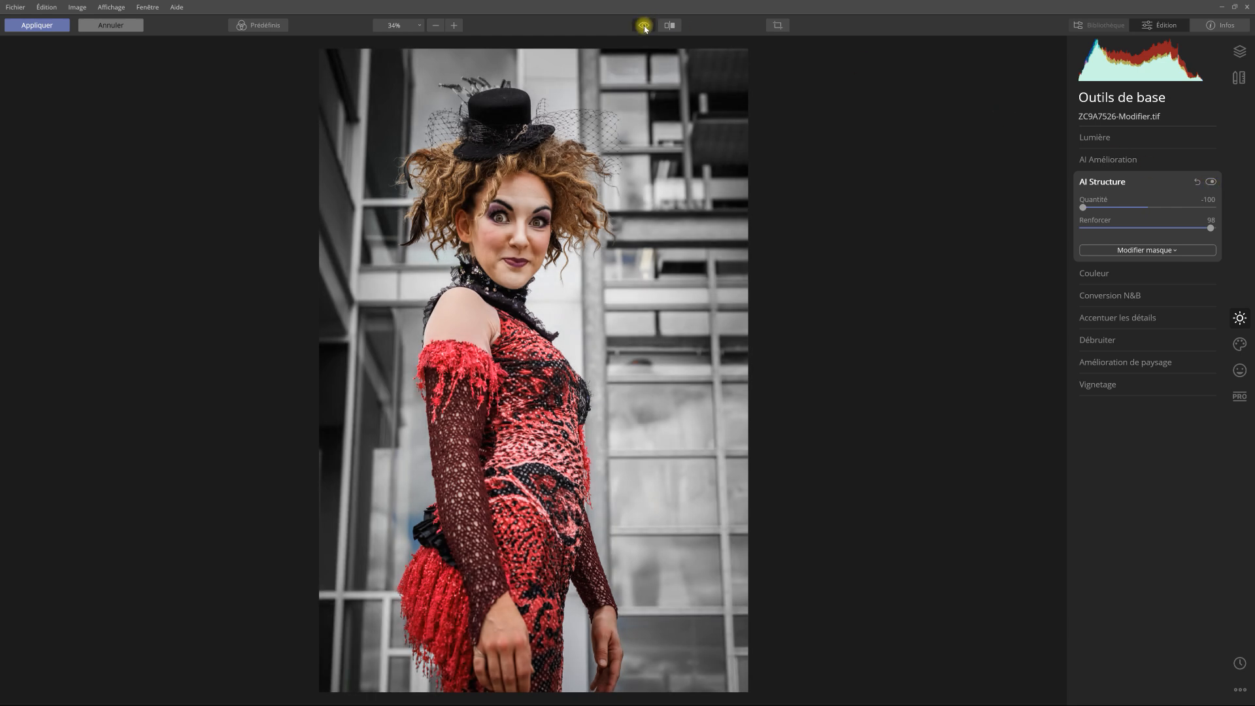
pyautogui.click(644, 28)
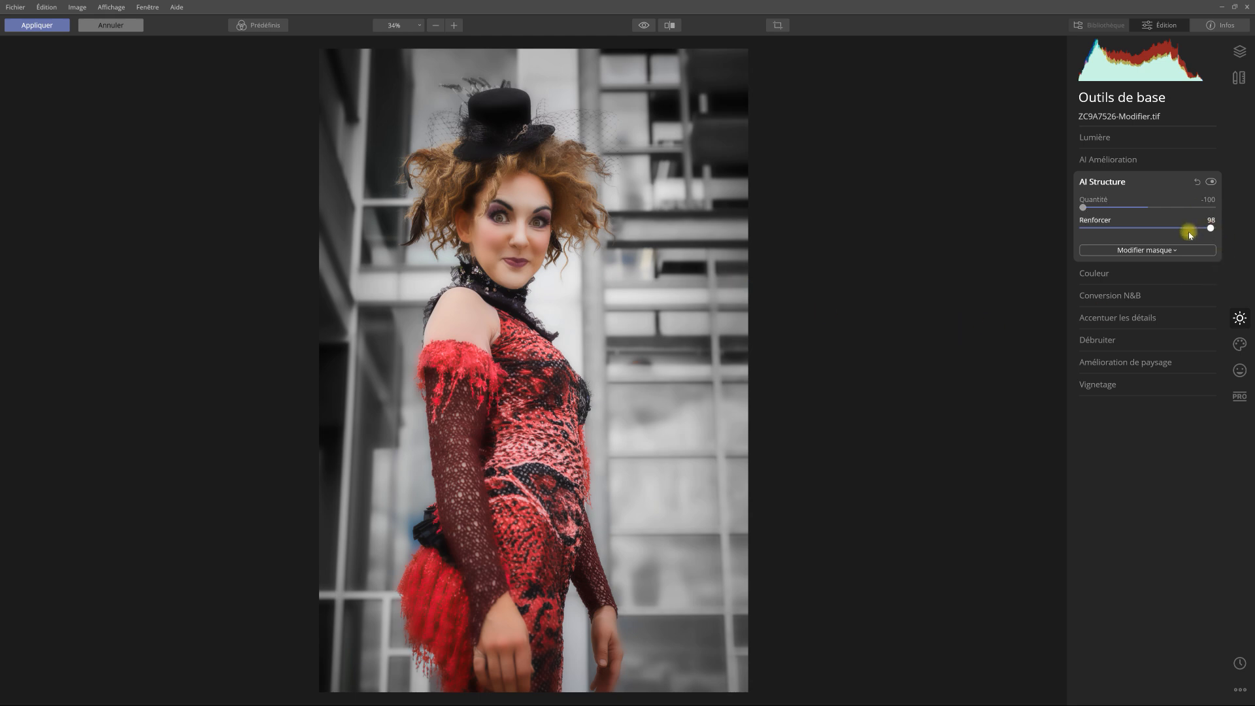
# Start a brush mask for AI Structure and set the brush to size 68, opacity 100% and softness 32%
pyautogui.click(1170, 251)
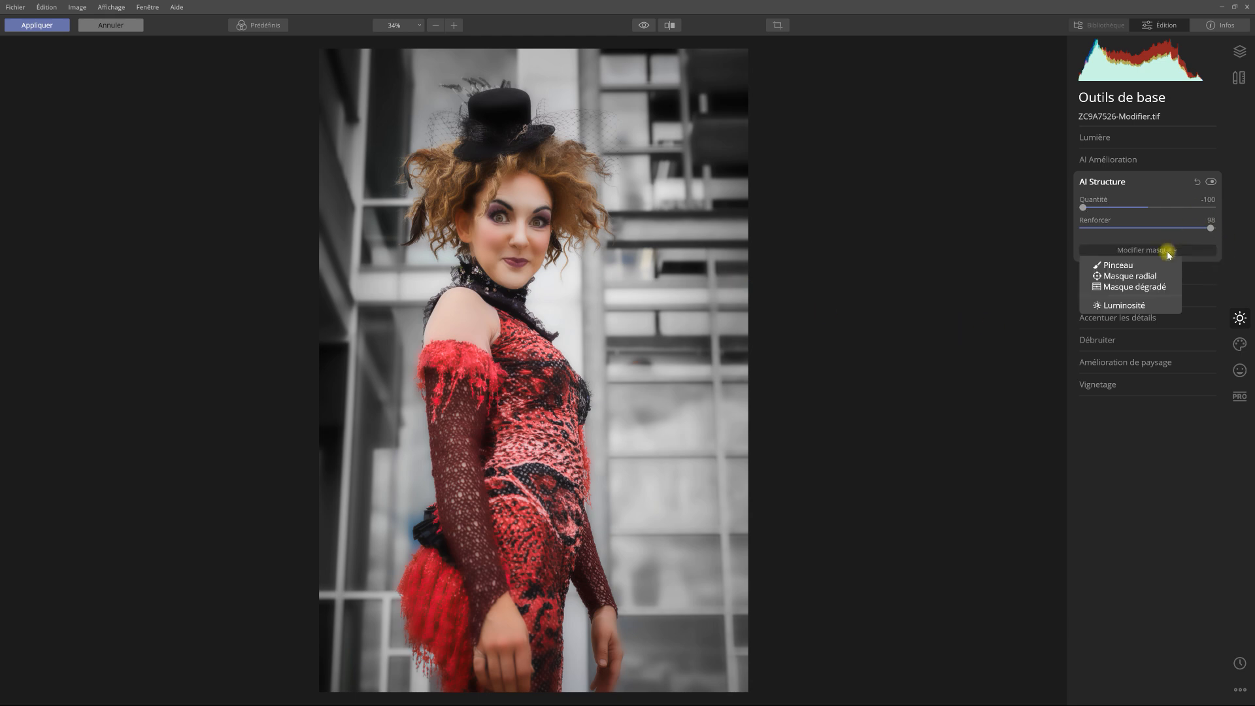
pyautogui.click(1158, 264)
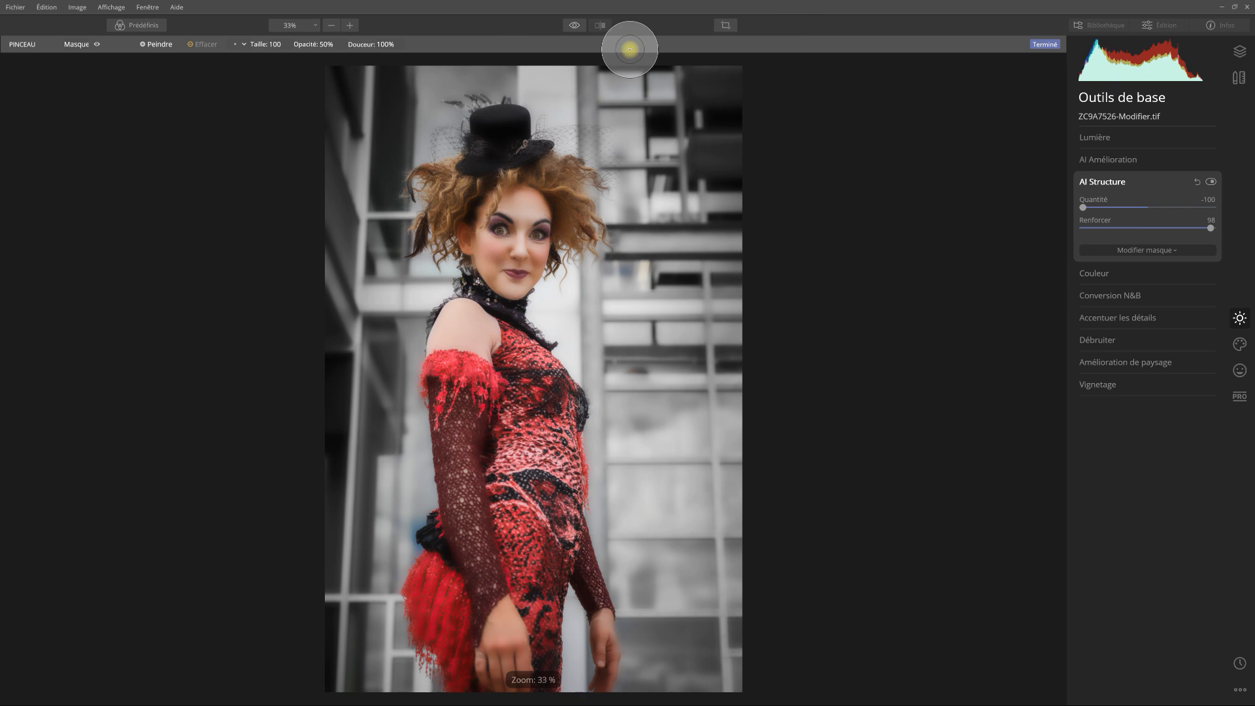
pyautogui.click(335, 44)
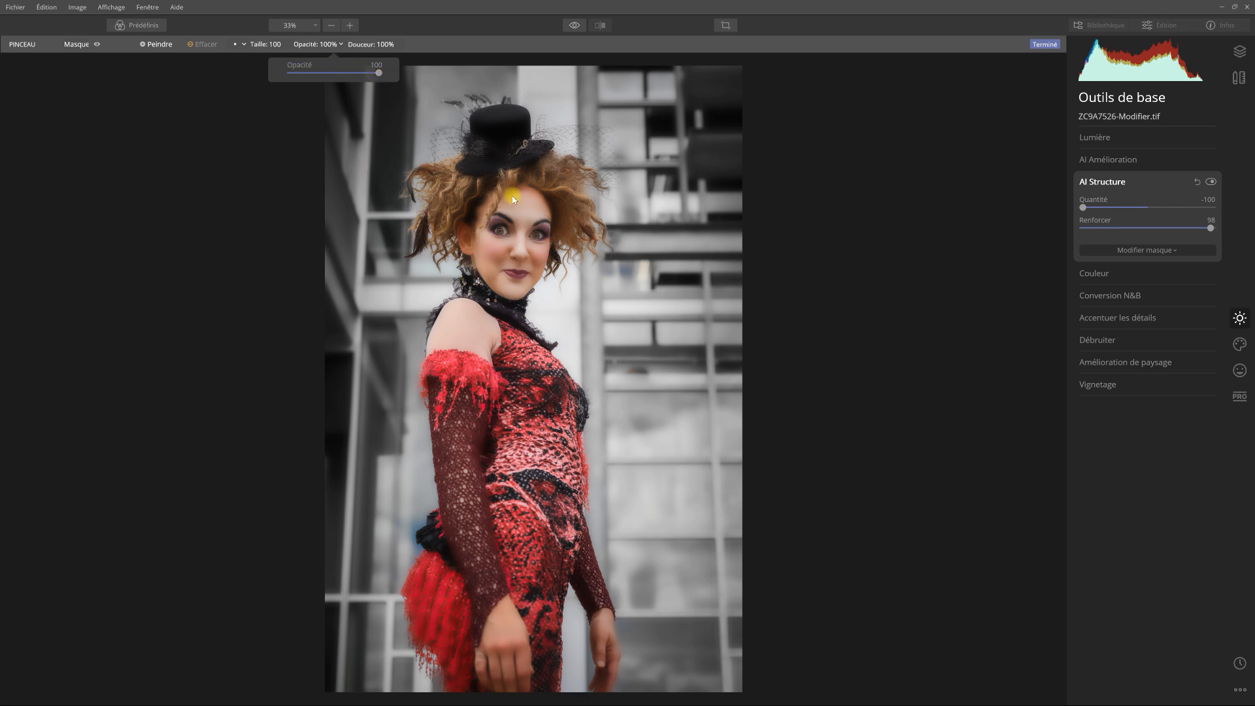
pyautogui.click(245, 45)
pyautogui.moveTo(215, 84); pyautogui.dragTo(210, 84)
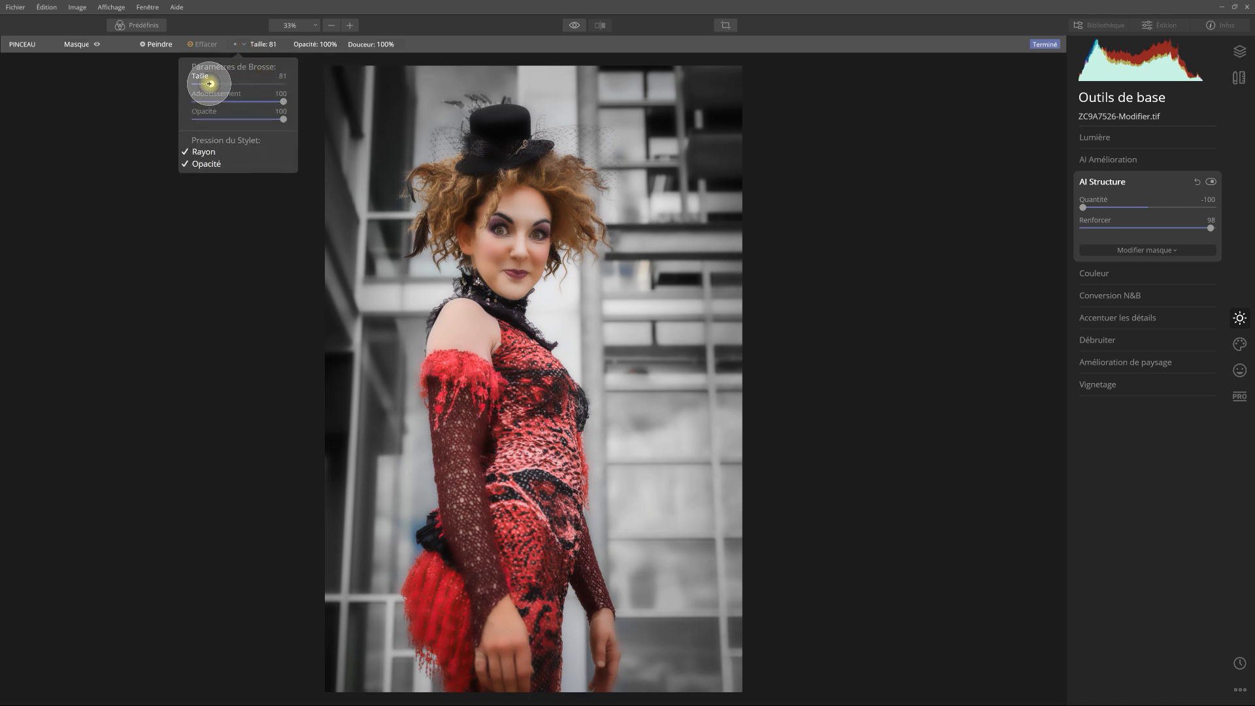
pyautogui.click(384, 44)
pyautogui.moveTo(451, 73); pyautogui.dragTo(378, 73)
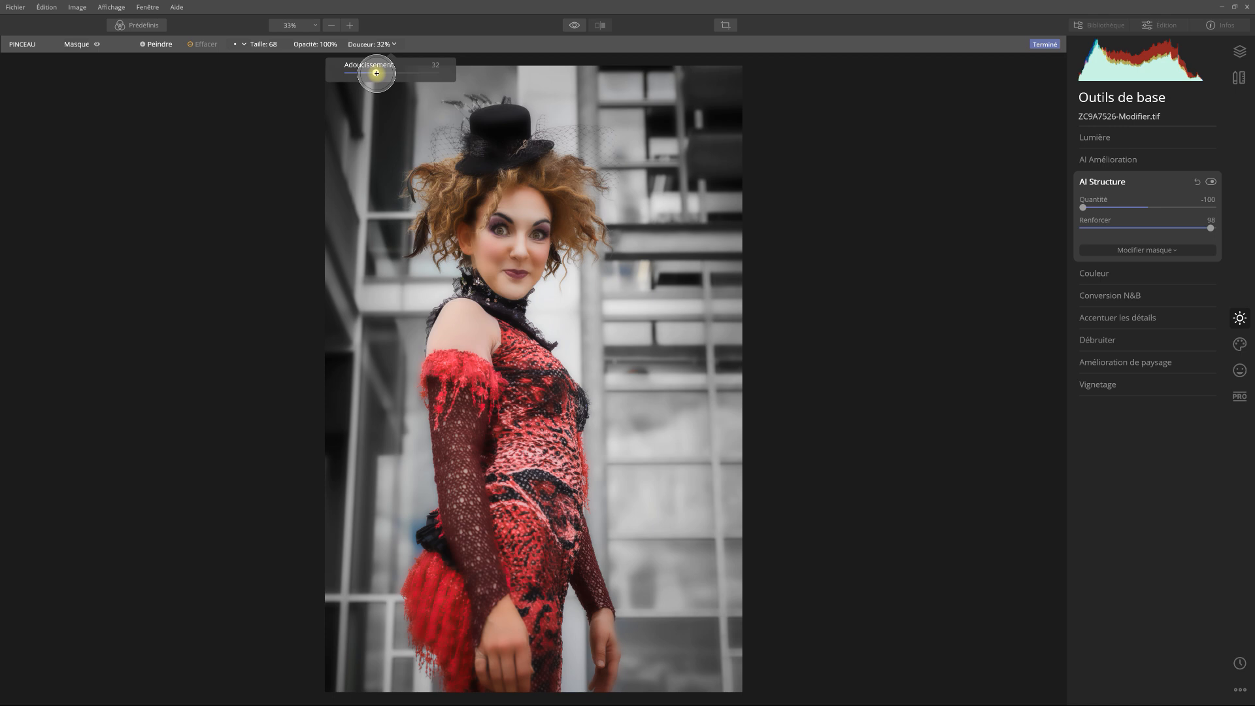
pyautogui.moveTo(376, 74); pyautogui.dragTo(376, 74)
# Brush the woman's face, body and dress out of the AI Structure effect, reducing the brush to size 39 for her arm and hand
pyautogui.moveTo(497, 193)
pyautogui.mouseDown()
pyautogui.moveTo(508, 131)
pyautogui.moveTo(498, 207)
pyautogui.moveTo(496, 129)
pyautogui.moveTo(481, 146)
pyautogui.moveTo(482, 136)
pyautogui.moveTo(513, 124)
pyautogui.moveTo(461, 193)
pyautogui.moveTo(465, 248)
pyautogui.moveTo(501, 280)
pyautogui.moveTo(539, 231)
pyautogui.moveTo(520, 271)
pyautogui.moveTo(513, 206)
pyautogui.moveTo(490, 251)
pyautogui.moveTo(539, 180)
pyautogui.moveTo(562, 186)
pyautogui.moveTo(564, 217)
pyautogui.moveTo(506, 287)
pyautogui.moveTo(481, 200)
pyautogui.moveTo(466, 203)
pyautogui.moveTo(443, 179)
pyautogui.moveTo(451, 226)
pyautogui.moveTo(479, 232)
pyautogui.moveTo(508, 227)
pyautogui.moveTo(552, 181)
pyautogui.moveTo(532, 169)
pyautogui.moveTo(541, 151)
pyautogui.moveTo(476, 169)
pyautogui.moveTo(499, 254)
pyautogui.moveTo(481, 314)
pyautogui.moveTo(453, 331)
pyautogui.moveTo(451, 366)
pyautogui.moveTo(488, 359)
pyautogui.moveTo(515, 319)
pyautogui.moveTo(553, 396)
pyautogui.moveTo(530, 487)
pyautogui.moveTo(473, 369)
pyautogui.moveTo(461, 447)
pyautogui.moveTo(450, 392)
pyautogui.moveTo(468, 532)
pyautogui.moveTo(481, 444)
pyautogui.moveTo(495, 533)
pyautogui.moveTo(518, 466)
pyautogui.moveTo(556, 431)
pyautogui.moveTo(566, 401)
pyautogui.moveTo(566, 468)
pyautogui.moveTo(525, 653)
pyautogui.moveTo(537, 671)
pyautogui.moveTo(543, 612)
pyautogui.moveTo(514, 650)
pyautogui.moveTo(500, 562)
pyautogui.moveTo(511, 536)
pyautogui.moveTo(489, 555)
pyautogui.moveTo(451, 528)
pyautogui.moveTo(440, 534)
pyautogui.moveTo(420, 583)
pyautogui.moveTo(455, 683)
pyautogui.mouseUp()
pyautogui.moveTo(457, 622)
pyautogui.mouseDown()
pyautogui.moveTo(449, 593)
pyautogui.moveTo(473, 567)
pyautogui.moveTo(487, 670)
pyautogui.moveTo(547, 685)
pyautogui.moveTo(548, 533)
pyautogui.moveTo(580, 574)
pyautogui.mouseUp()
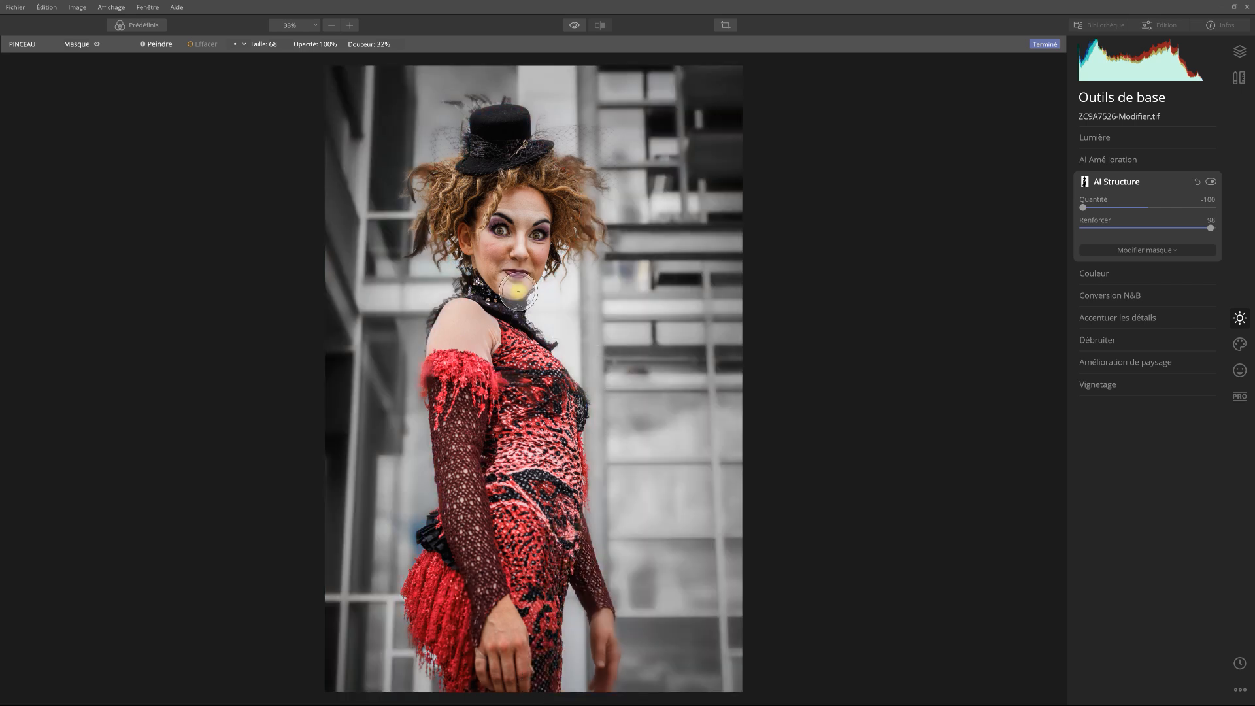
pyautogui.click(279, 45)
pyautogui.moveTo(257, 62); pyautogui.dragTo(245, 72)
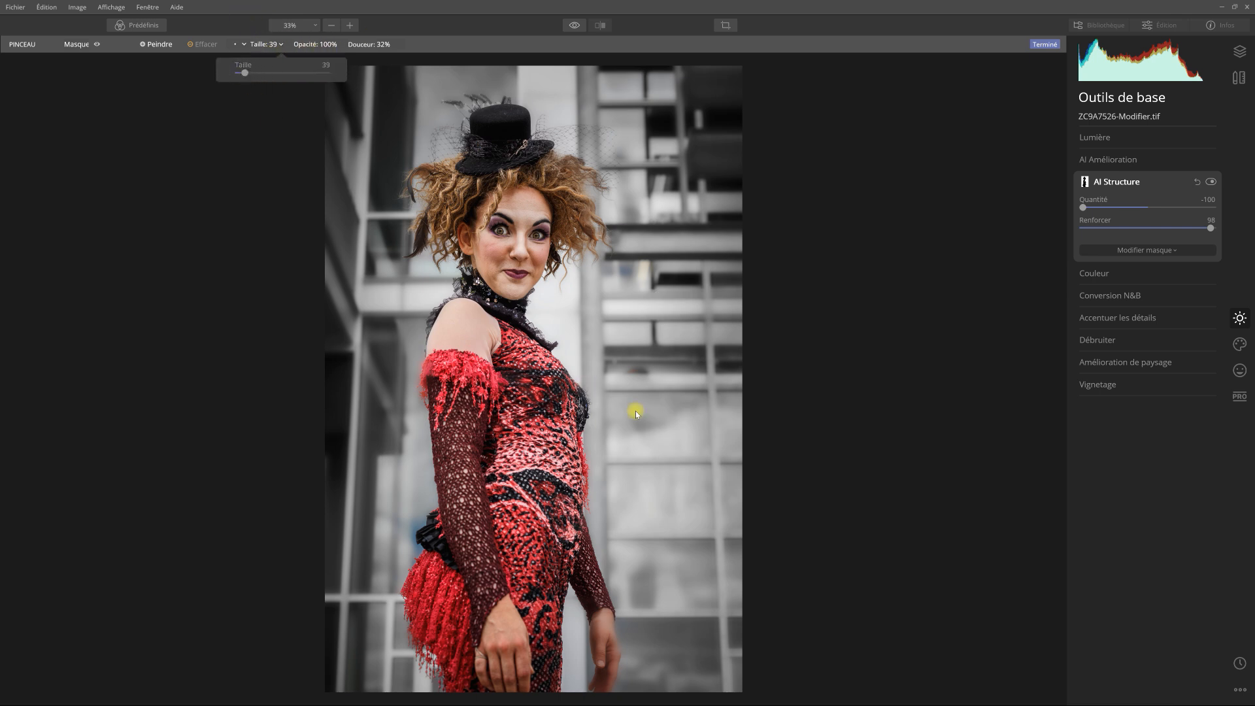
pyautogui.moveTo(567, 544)
pyautogui.mouseDown()
pyautogui.moveTo(600, 645)
pyautogui.moveTo(606, 617)
pyautogui.moveTo(609, 632)
pyautogui.mouseUp()
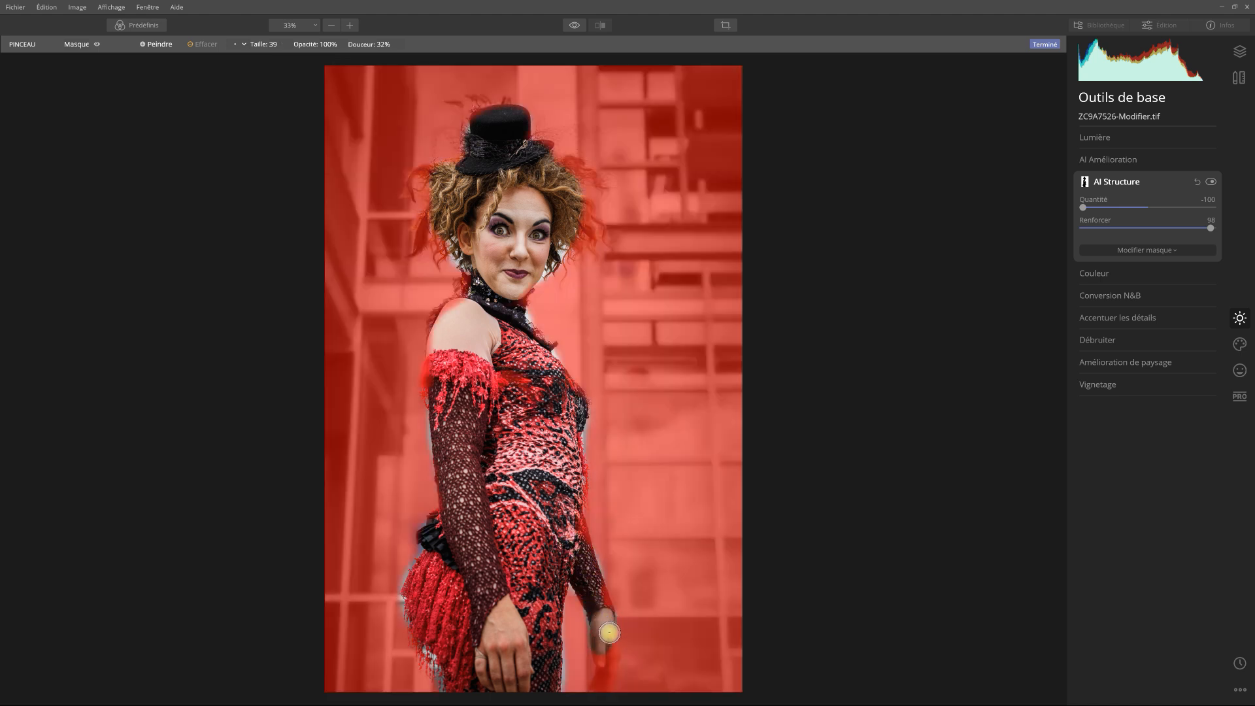
pyautogui.moveTo(598, 687)
pyautogui.mouseDown()
pyautogui.moveTo(609, 628)
pyautogui.moveTo(607, 653)
pyautogui.moveTo(556, 409)
pyautogui.moveTo(563, 387)
pyautogui.moveTo(580, 415)
pyautogui.mouseUp()
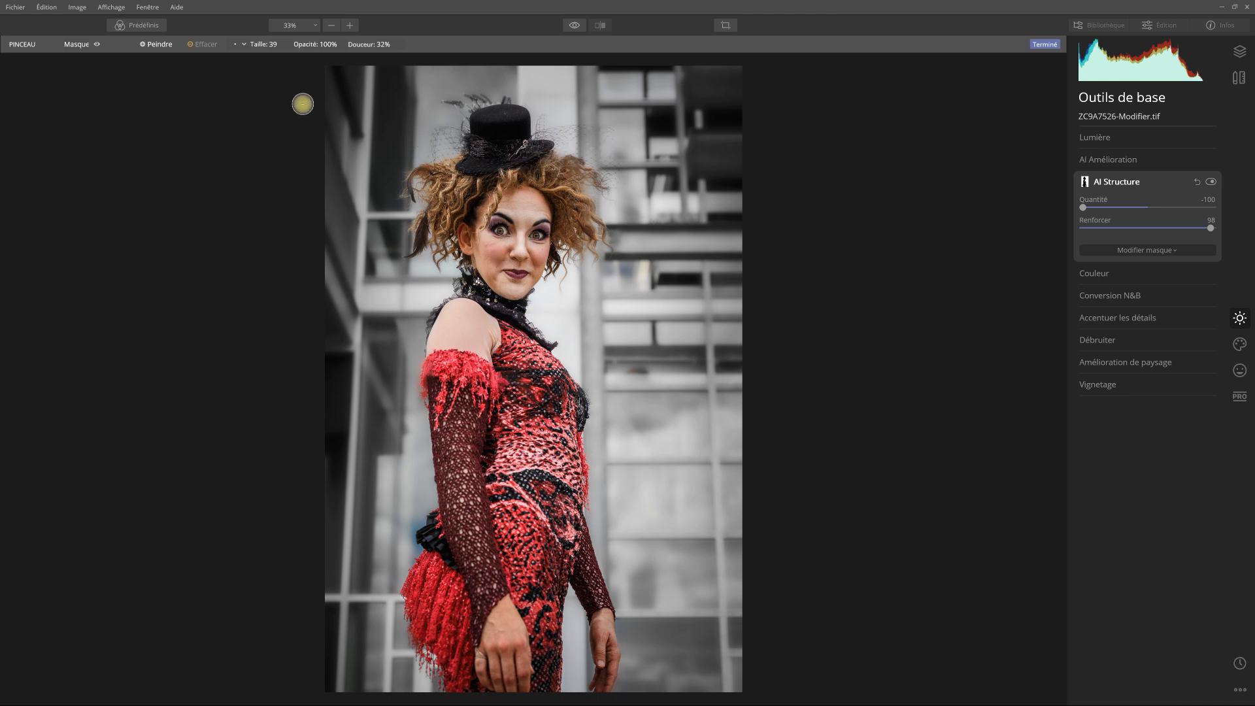
# Brush the hair edges, hat feathers and veil partly out of the effect at 50% opacity, and copy the finished mask
pyautogui.click(341, 43)
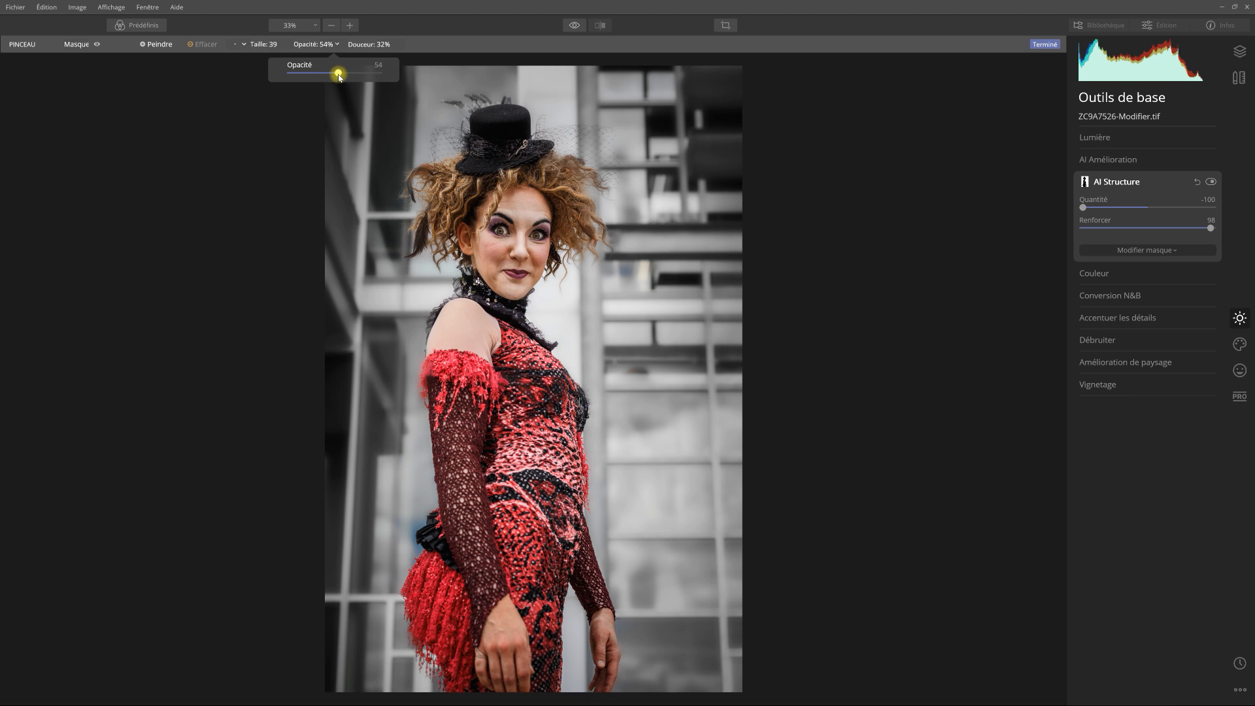
pyautogui.moveTo(509, 135)
pyautogui.mouseDown()
pyautogui.moveTo(619, 140)
pyautogui.moveTo(616, 162)
pyautogui.moveTo(559, 153)
pyautogui.moveTo(608, 187)
pyautogui.moveTo(569, 173)
pyautogui.moveTo(561, 204)
pyautogui.moveTo(582, 204)
pyautogui.moveTo(602, 232)
pyautogui.moveTo(590, 232)
pyautogui.moveTo(596, 255)
pyautogui.moveTo(608, 236)
pyautogui.moveTo(596, 224)
pyautogui.moveTo(608, 244)
pyautogui.moveTo(584, 237)
pyautogui.moveTo(560, 281)
pyautogui.moveTo(567, 255)
pyautogui.mouseUp()
pyautogui.moveTo(425, 230)
pyautogui.mouseDown()
pyautogui.moveTo(429, 172)
pyautogui.moveTo(405, 192)
pyautogui.moveTo(425, 169)
pyautogui.moveTo(447, 196)
pyautogui.moveTo(439, 265)
pyautogui.moveTo(467, 154)
pyautogui.moveTo(453, 139)
pyautogui.moveTo(437, 145)
pyautogui.moveTo(450, 138)
pyautogui.moveTo(435, 162)
pyautogui.moveTo(436, 139)
pyautogui.moveTo(469, 136)
pyautogui.moveTo(479, 116)
pyautogui.moveTo(466, 126)
pyautogui.moveTo(453, 102)
pyautogui.moveTo(512, 101)
pyautogui.mouseUp()
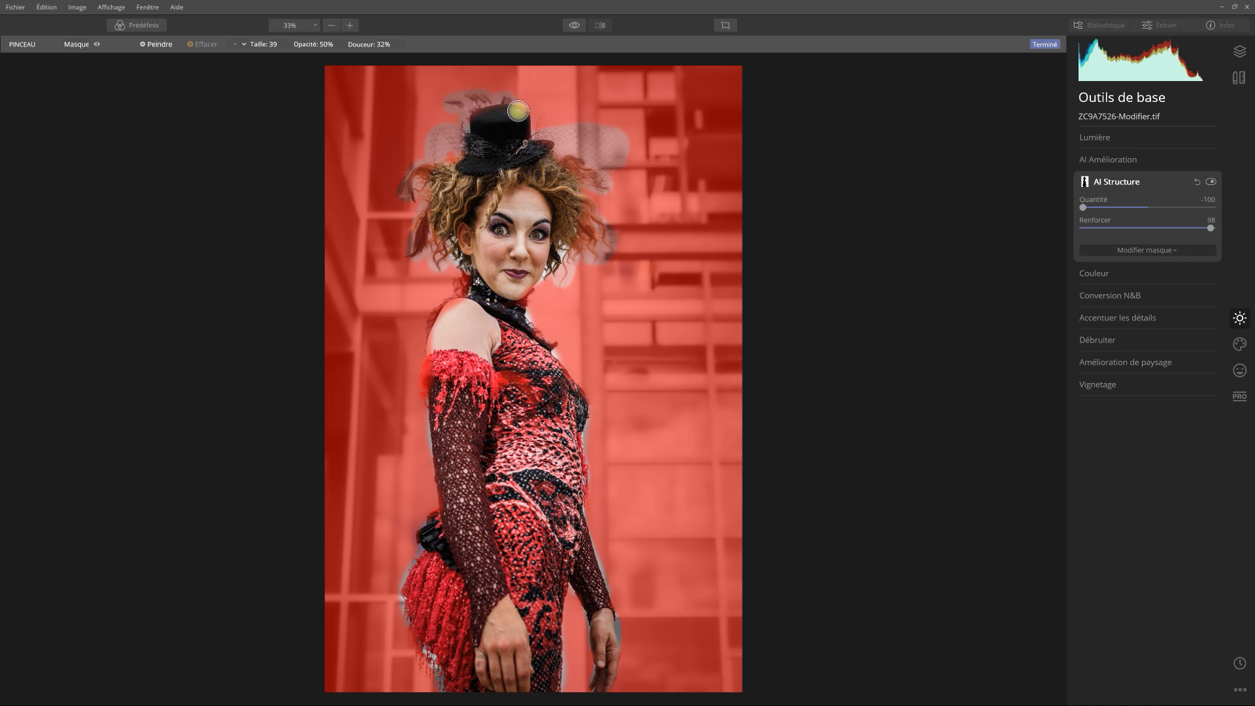
pyautogui.moveTo(551, 121); pyautogui.dragTo(615, 150)
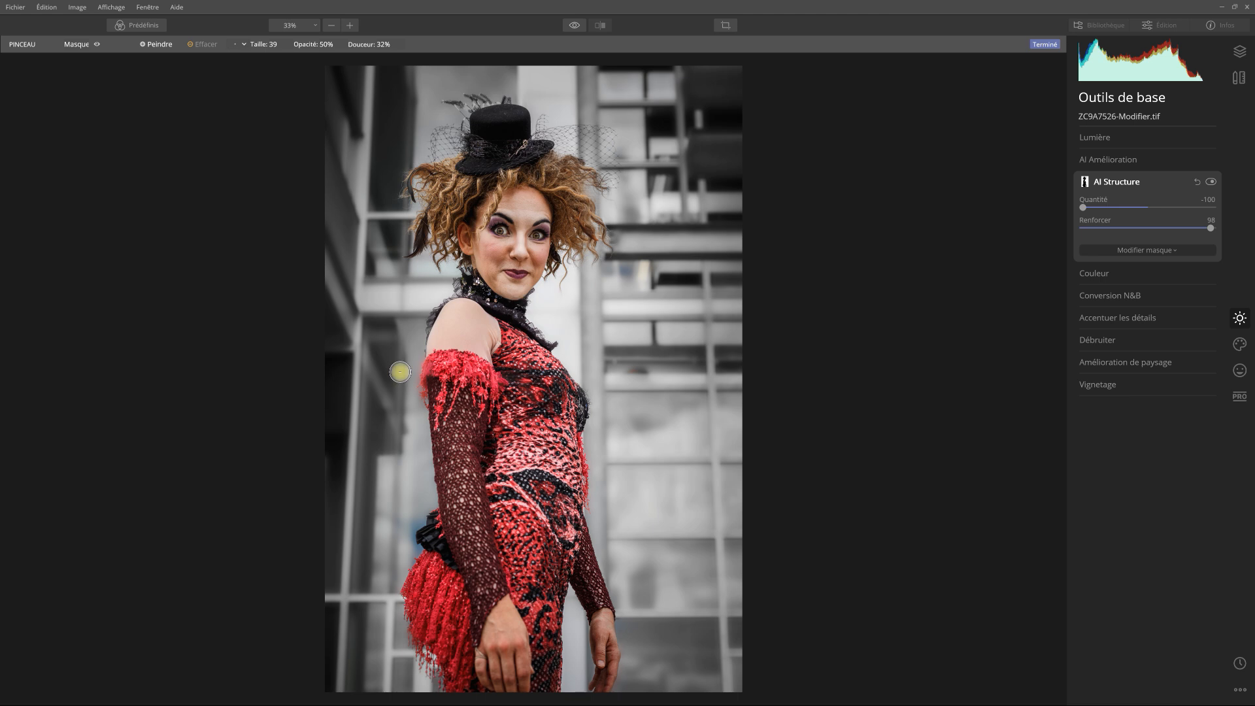
pyautogui.click(78, 46)
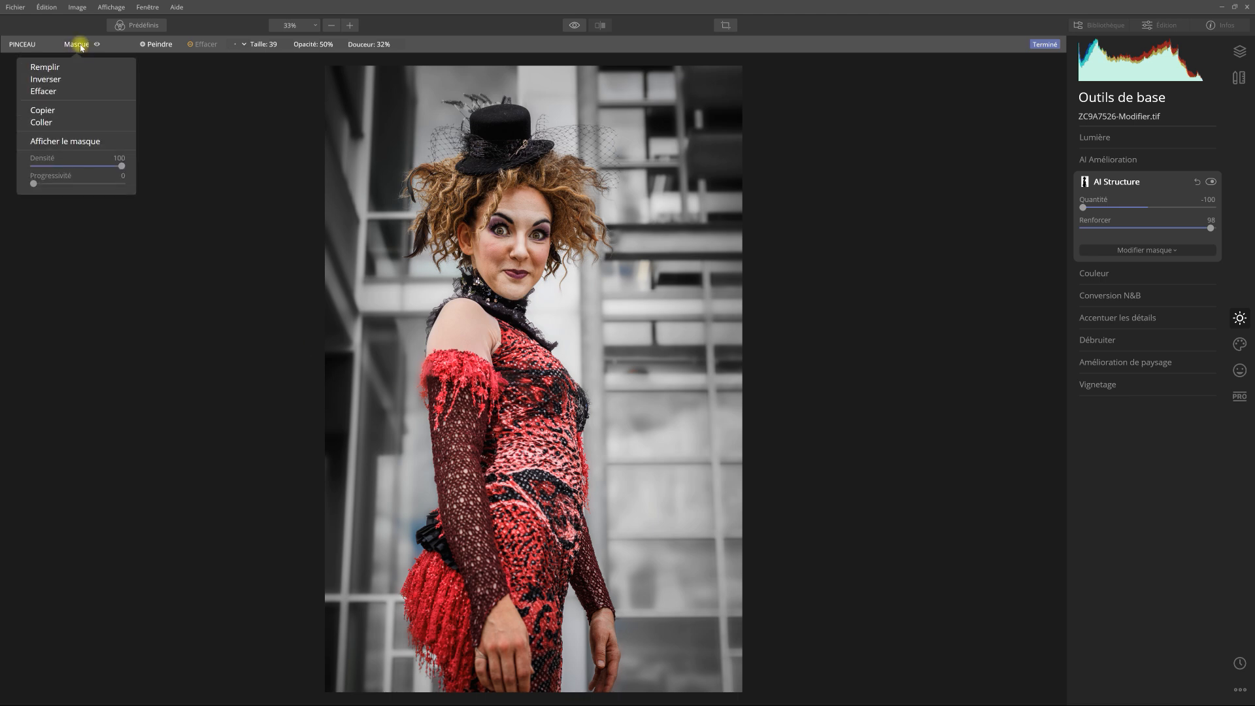
pyautogui.click(50, 113)
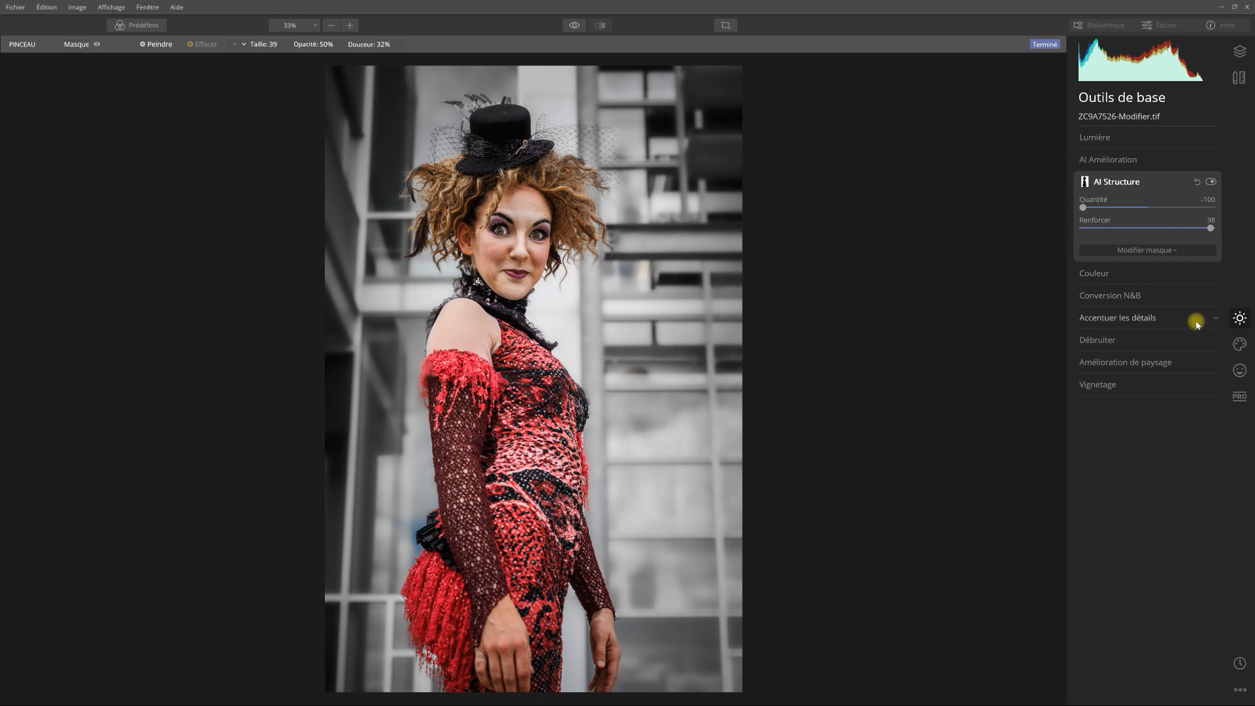
# Apply the portrait Orton effect to the photo with Type 2 and Quantité 63
pyautogui.click(1242, 371)
pyautogui.click(1123, 222)
pyautogui.click(1144, 313)
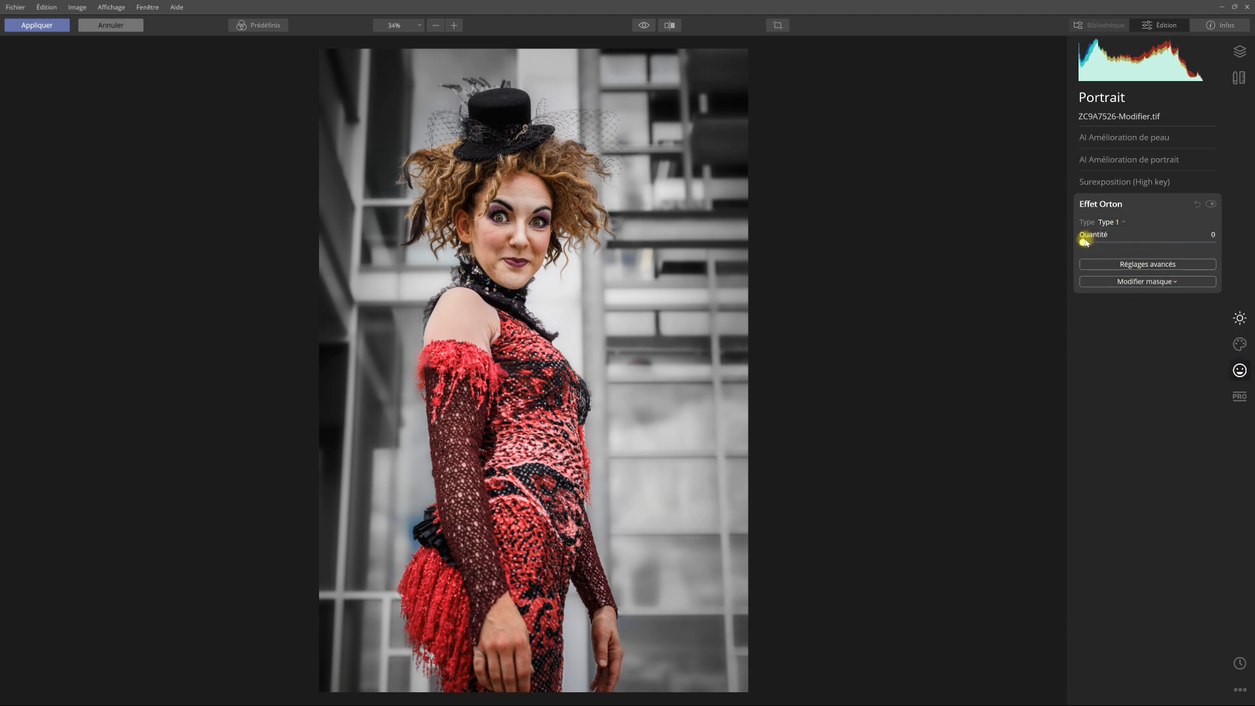
pyautogui.moveTo(1083, 243); pyautogui.dragTo(1215, 243)
pyautogui.click(1113, 222)
pyautogui.click(1123, 248)
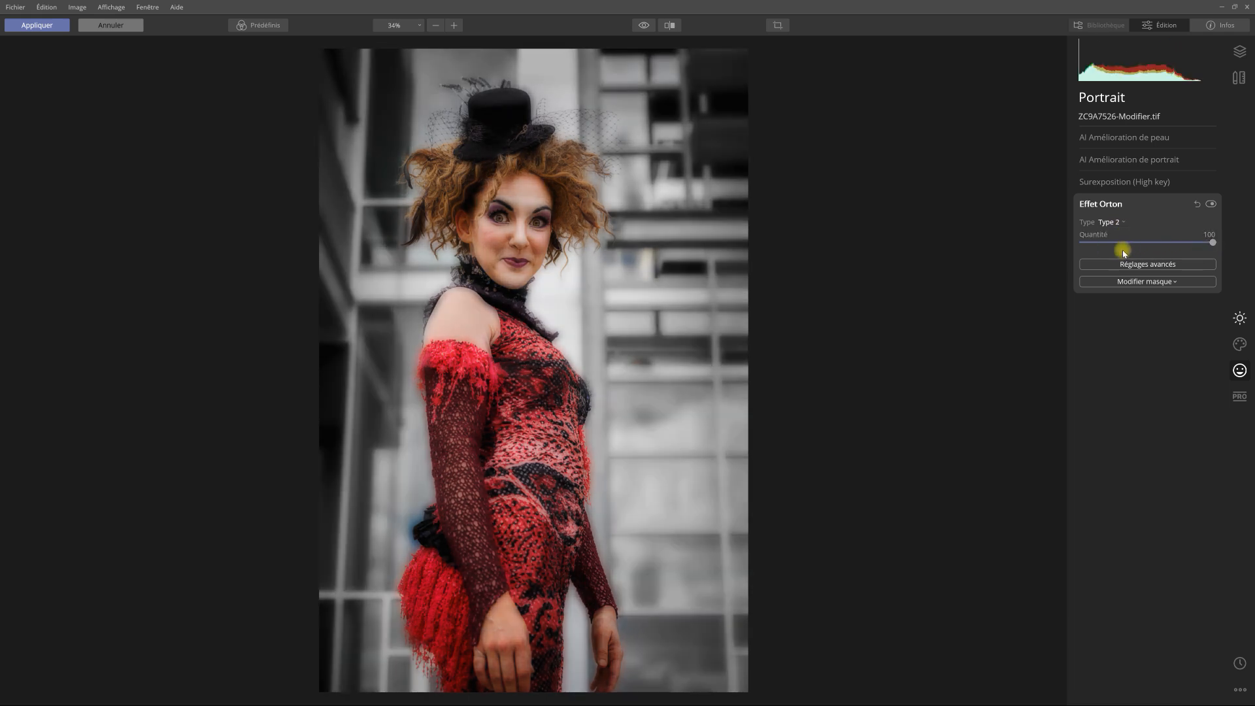
pyautogui.moveTo(1214, 246); pyautogui.dragTo(1163, 251)
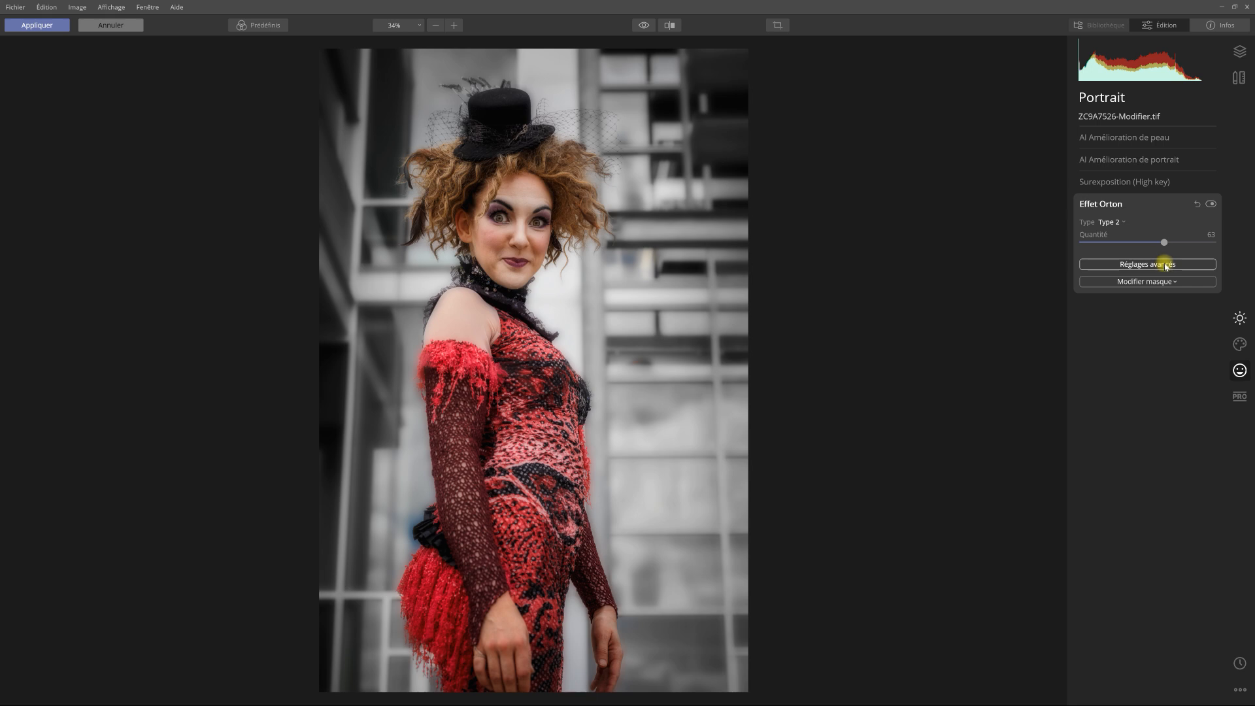
# Paste the copied AI Structure mask onto the Orton effect
pyautogui.click(1164, 283)
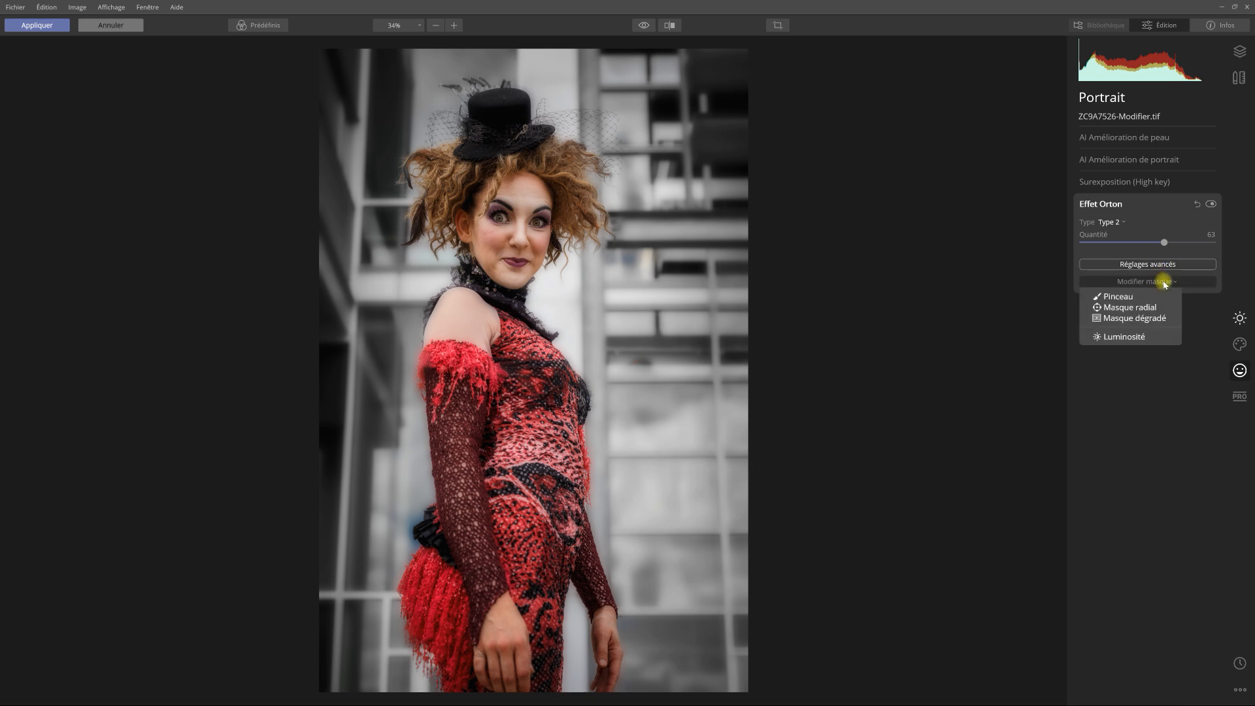
pyautogui.click(1130, 293)
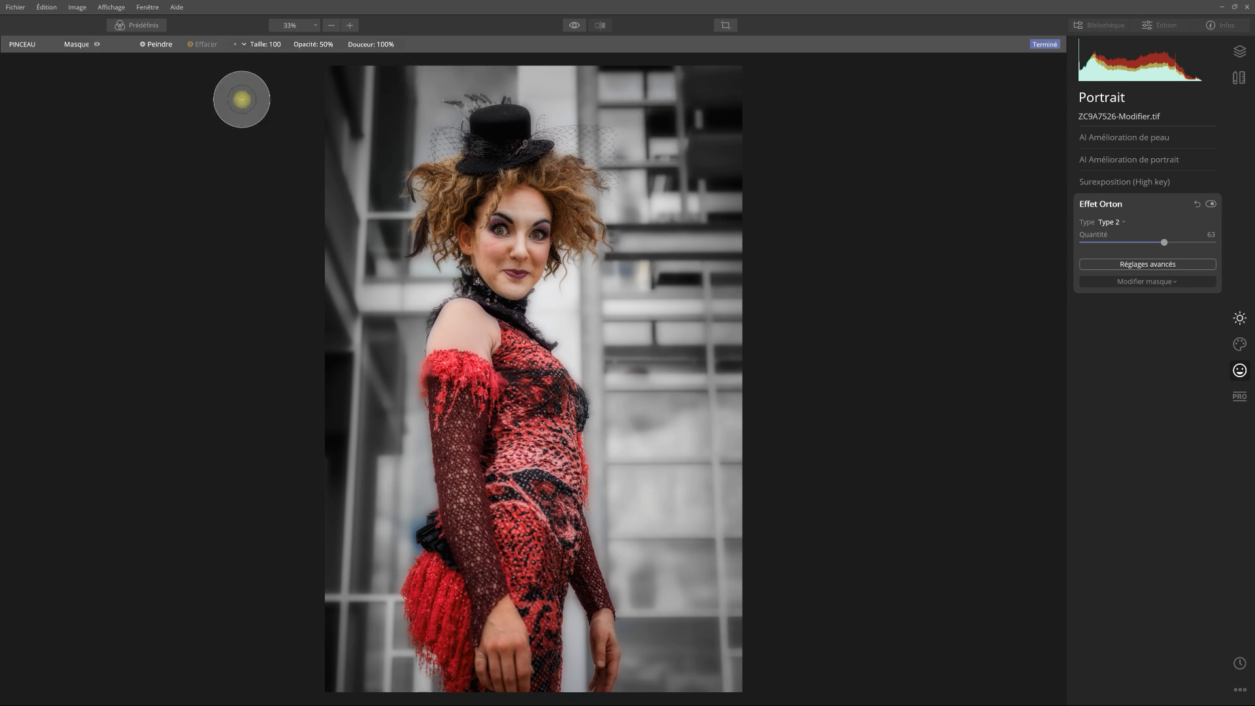
pyautogui.click(85, 45)
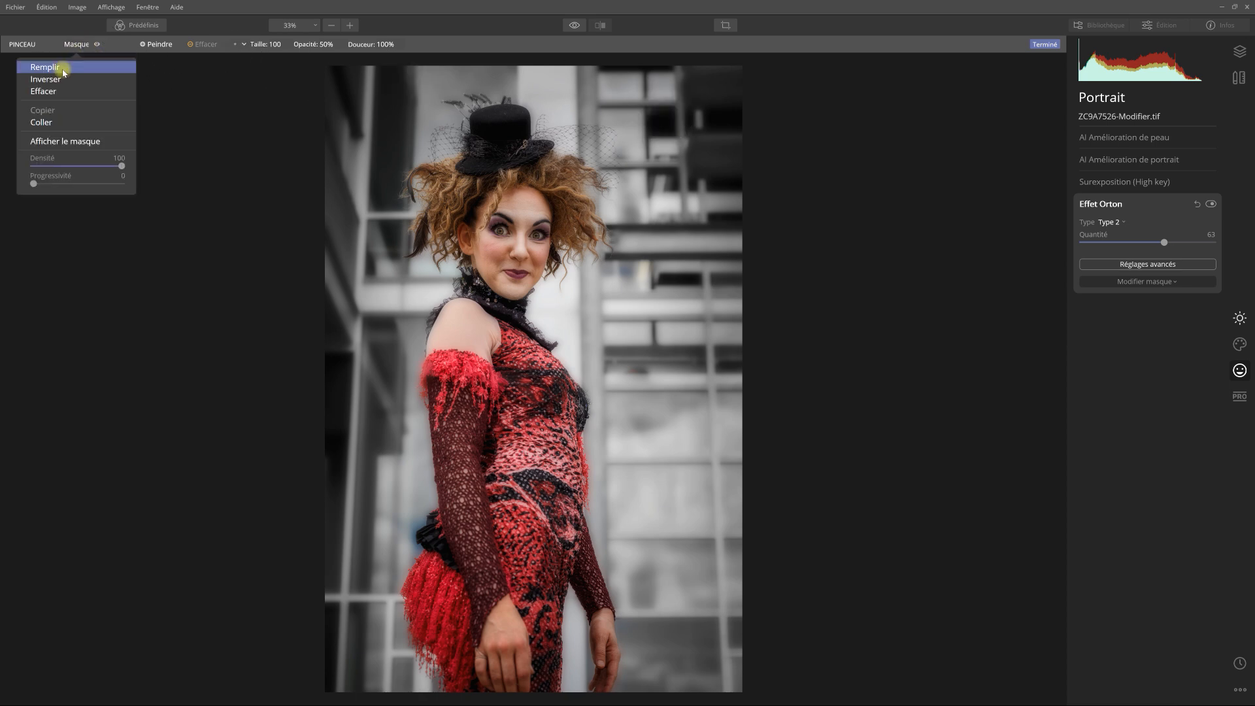
pyautogui.click(58, 122)
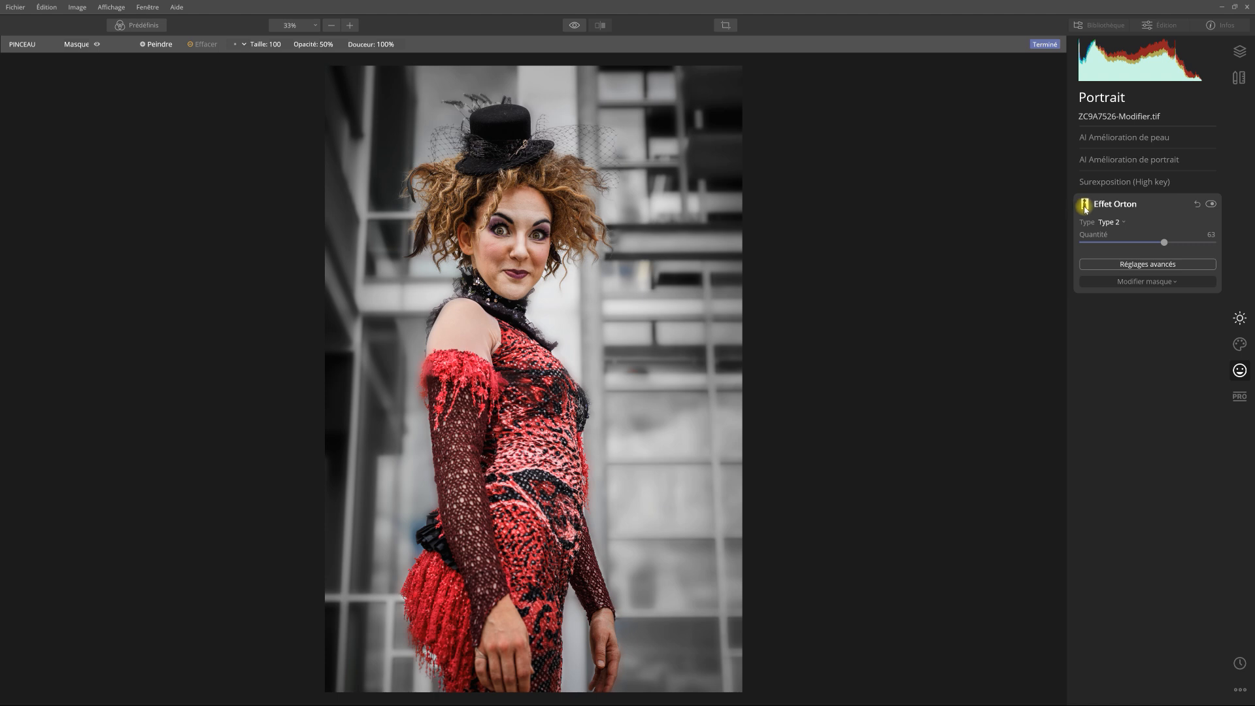
# Compare the photo with and without the masked Orton effect, and raise its Quantité to 100
pyautogui.click(1210, 205)
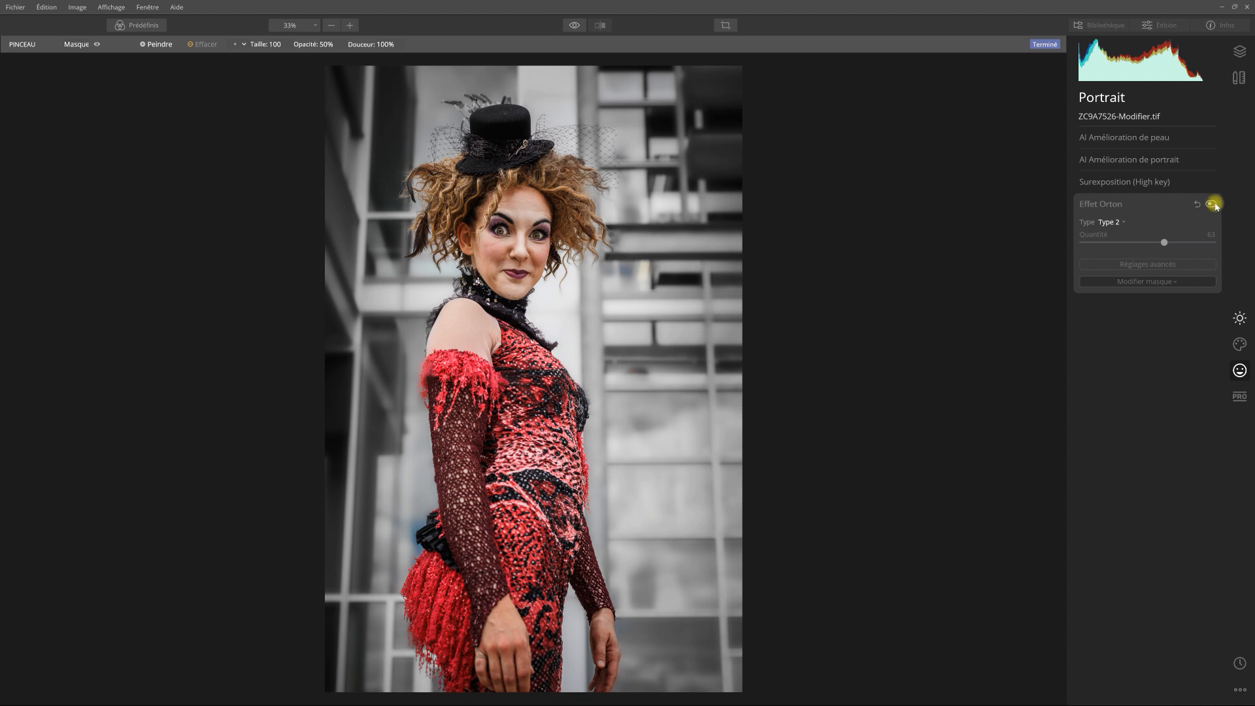
pyautogui.click(1211, 205)
pyautogui.moveTo(1175, 245); pyautogui.dragTo(1215, 253)
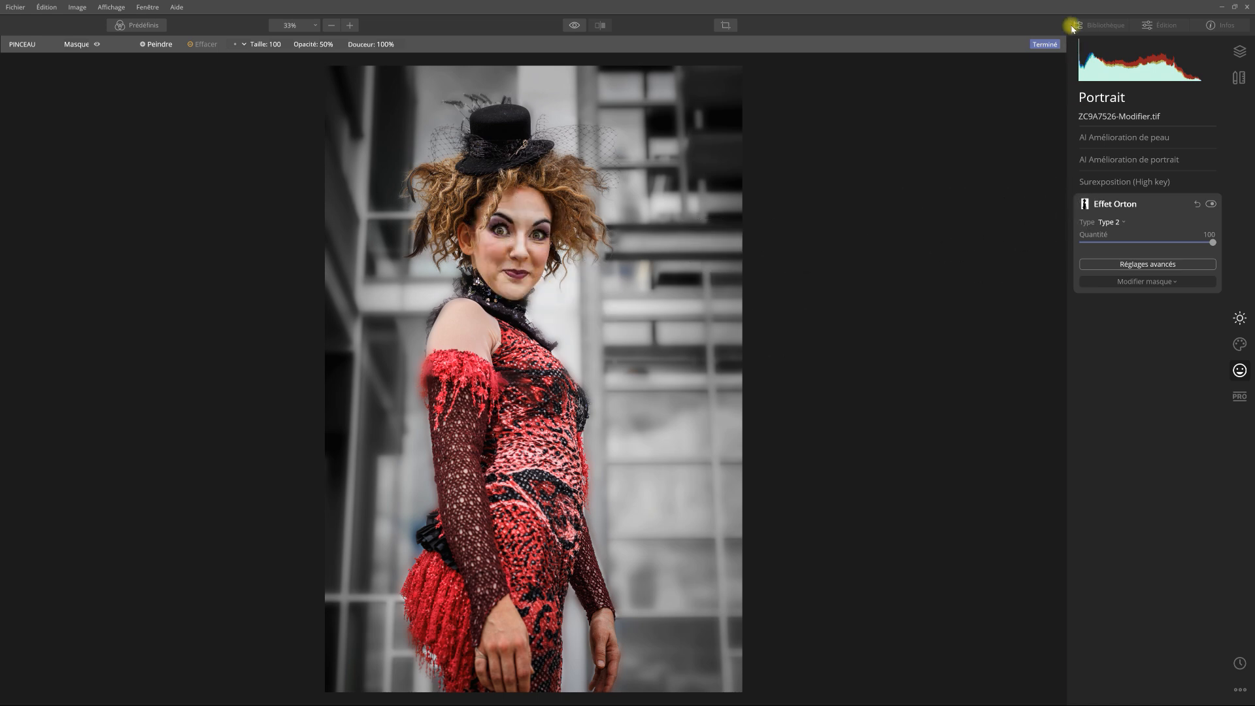
# Add a new adjustment layer above the photo layer
pyautogui.click(1241, 54)
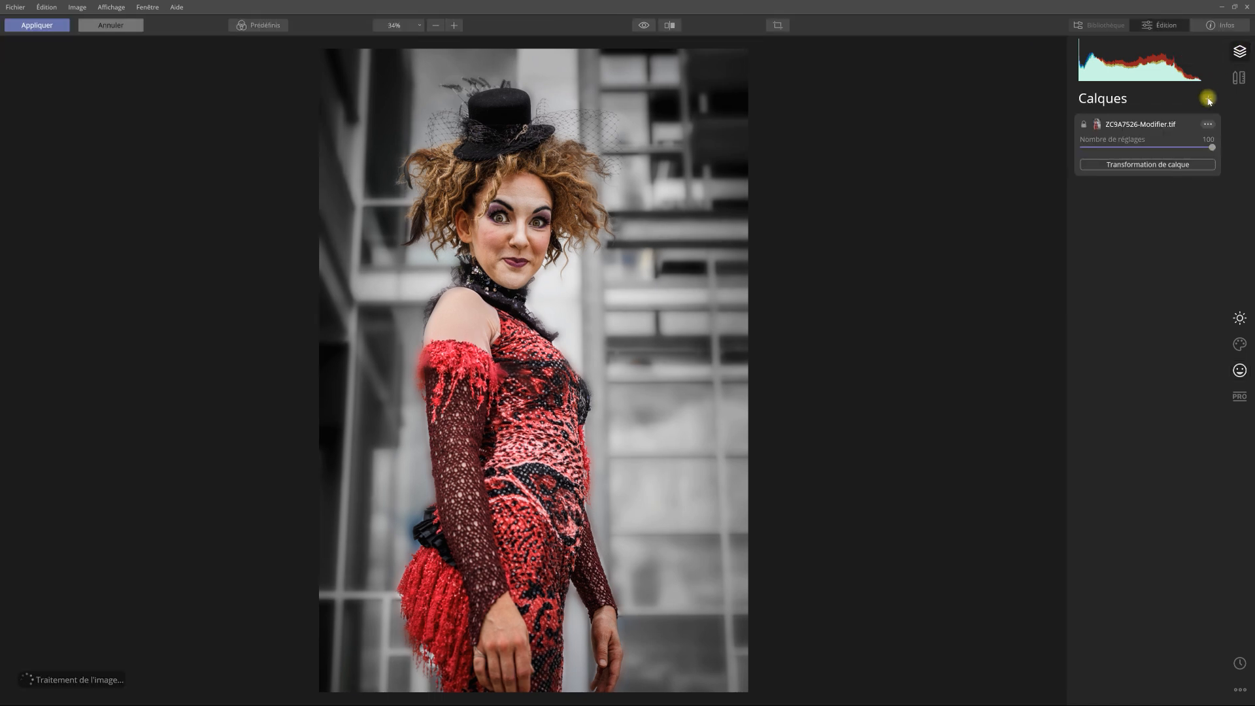
pyautogui.click(1208, 99)
pyautogui.click(1207, 114)
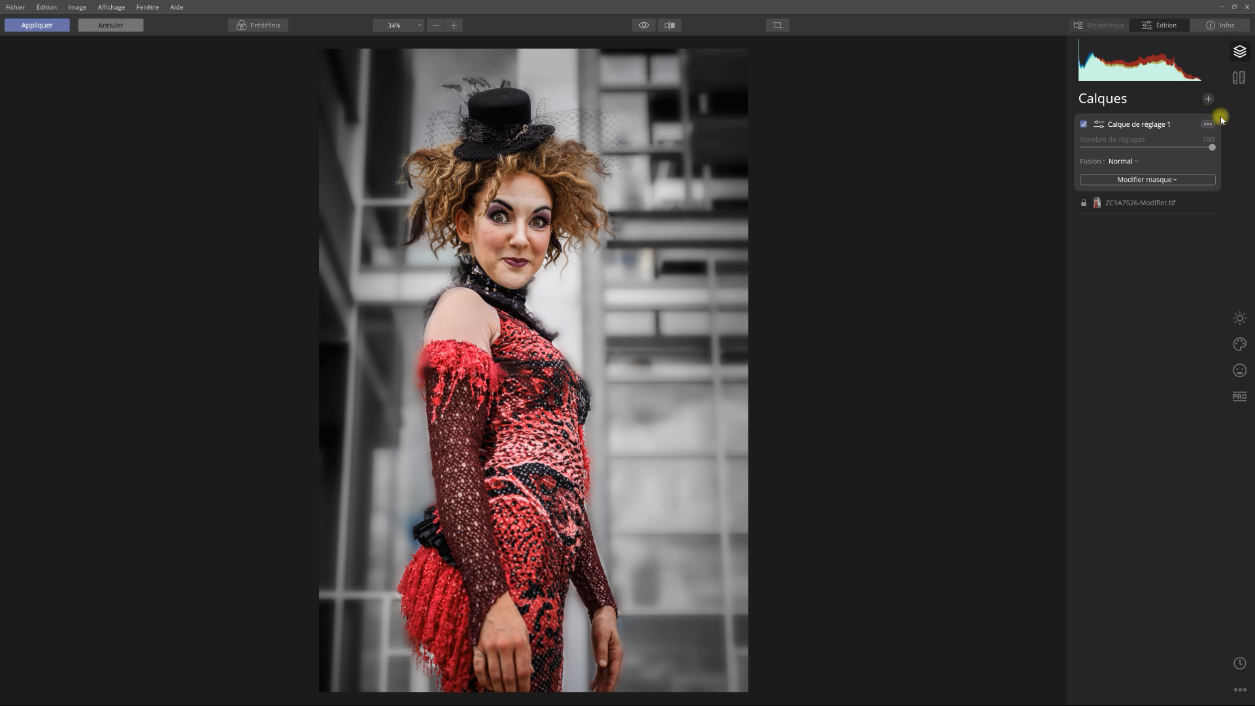
# Apply an Orton effect to the adjustment layer, trying Type 2 and settling on Type 1 with Quantité 29
pyautogui.click(1240, 371)
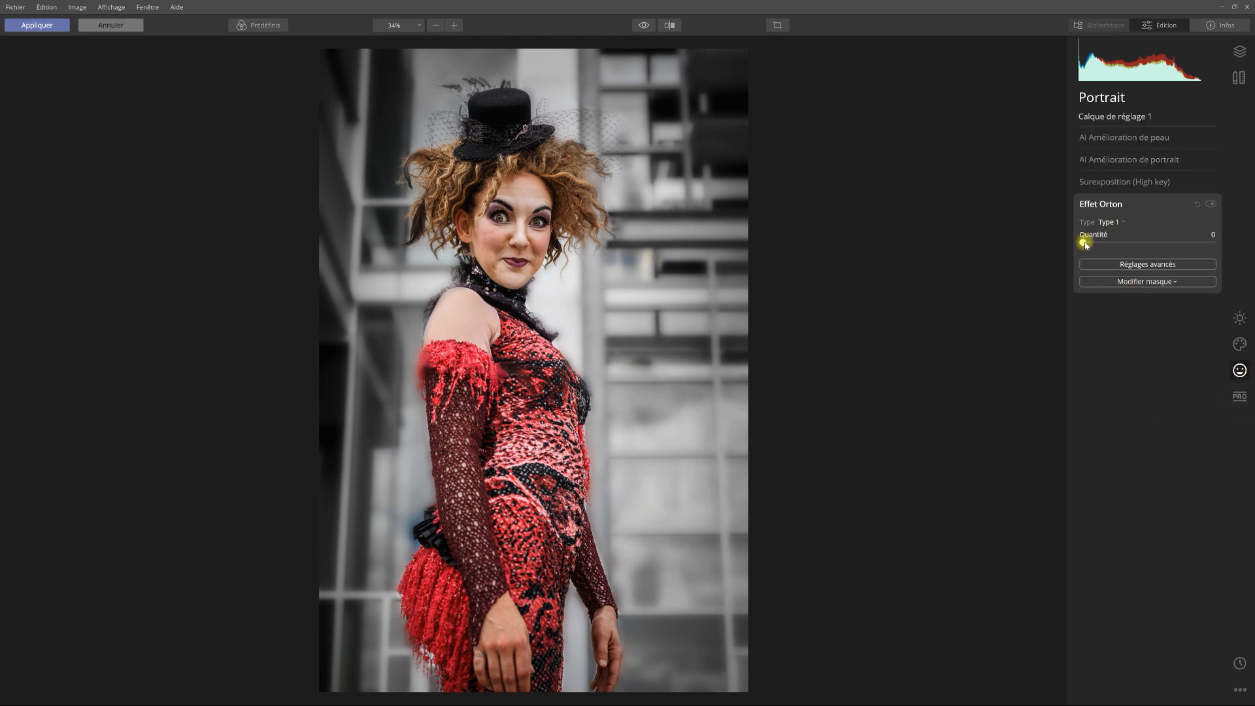
pyautogui.moveTo(1110, 246); pyautogui.dragTo(1091, 247)
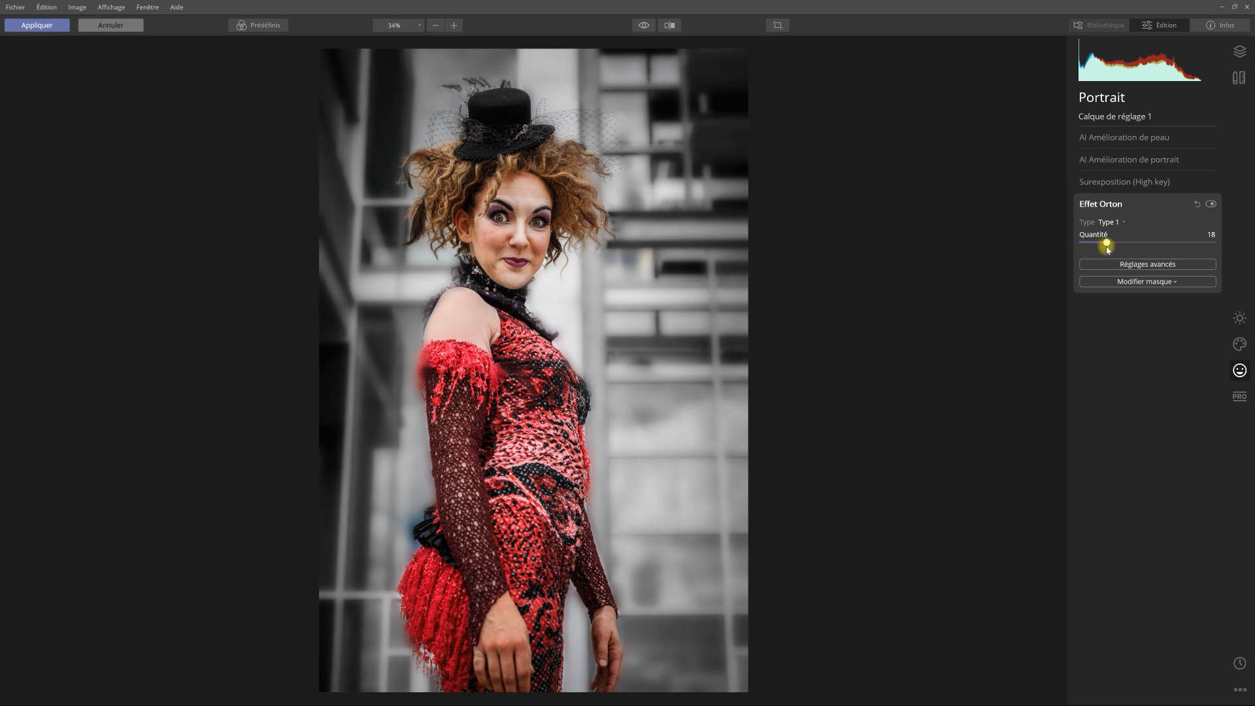
pyautogui.click(1111, 222)
pyautogui.click(1119, 247)
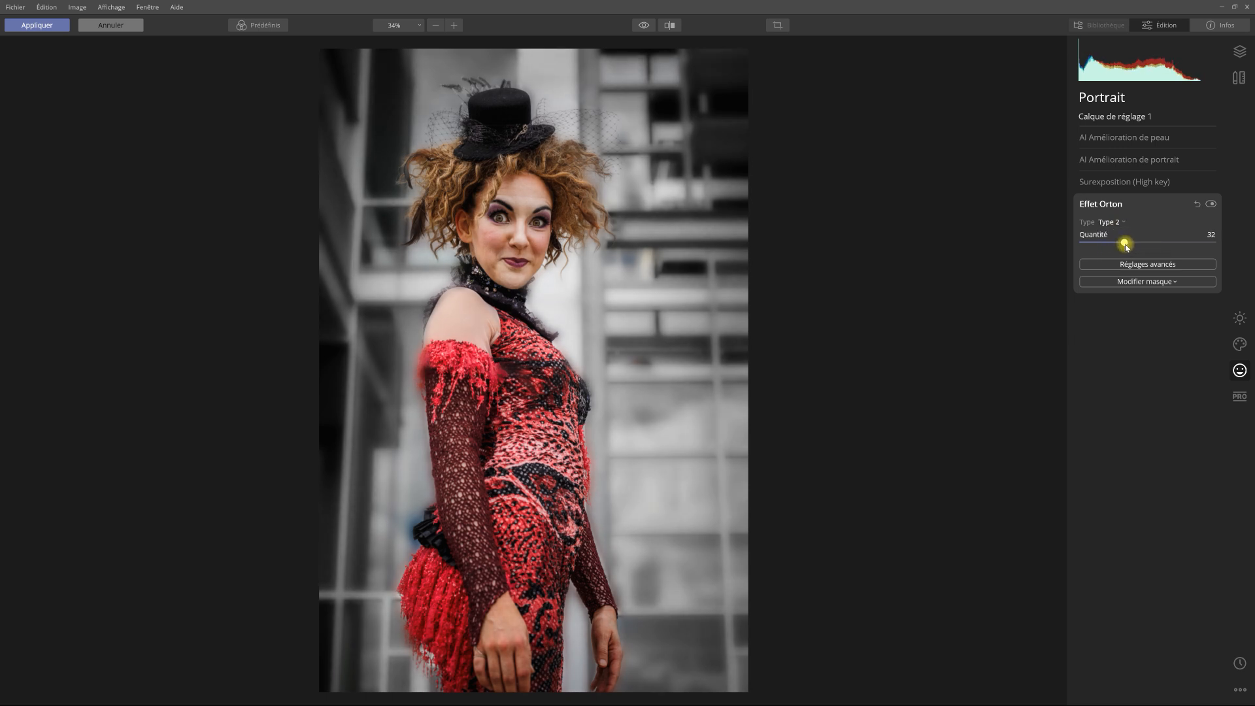
pyautogui.moveTo(1133, 248); pyautogui.dragTo(1107, 249)
pyautogui.click(1125, 236)
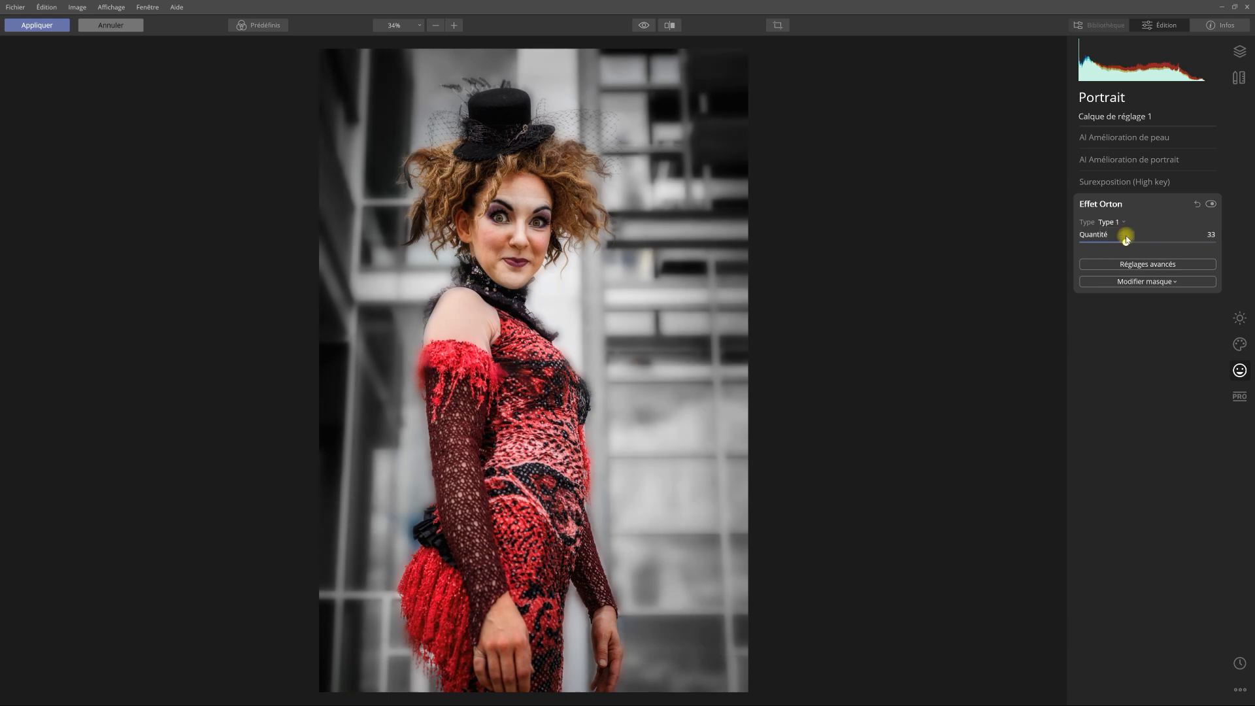
pyautogui.moveTo(1112, 246); pyautogui.dragTo(1127, 248)
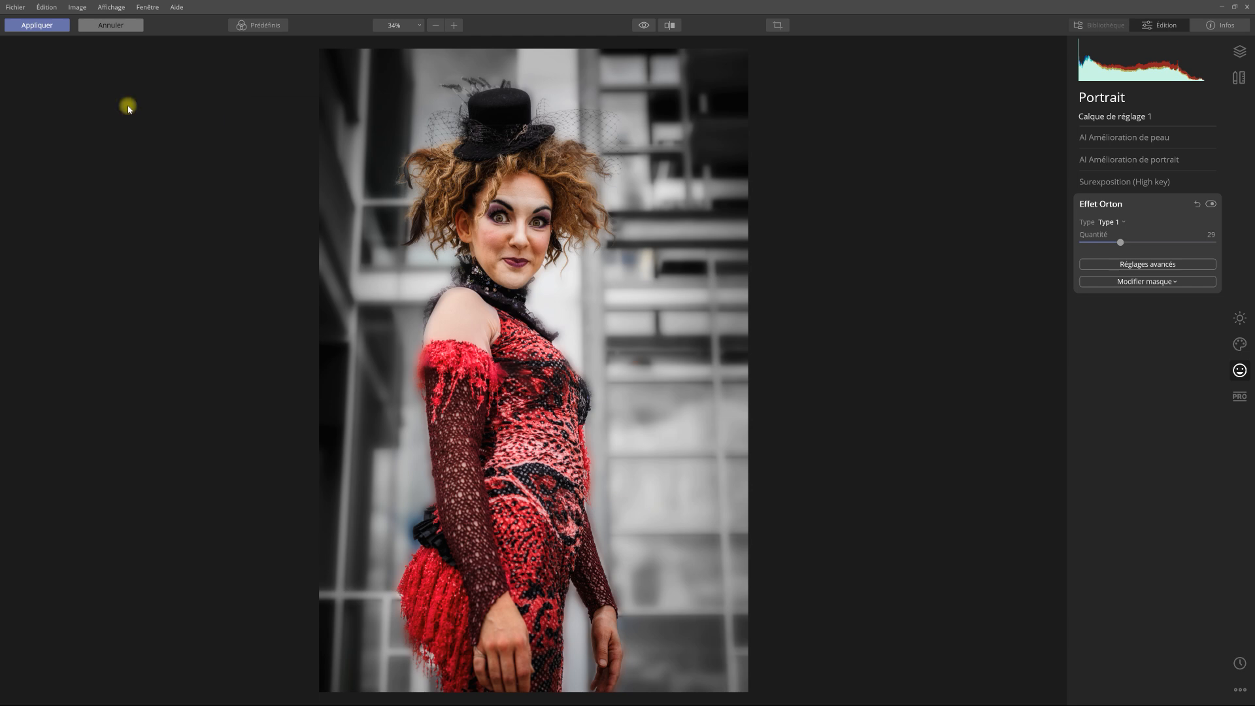
# Paste the copied mask onto the adjustment layer's Orton effect and invert it so the effect targets the subject
pyautogui.click(1149, 282)
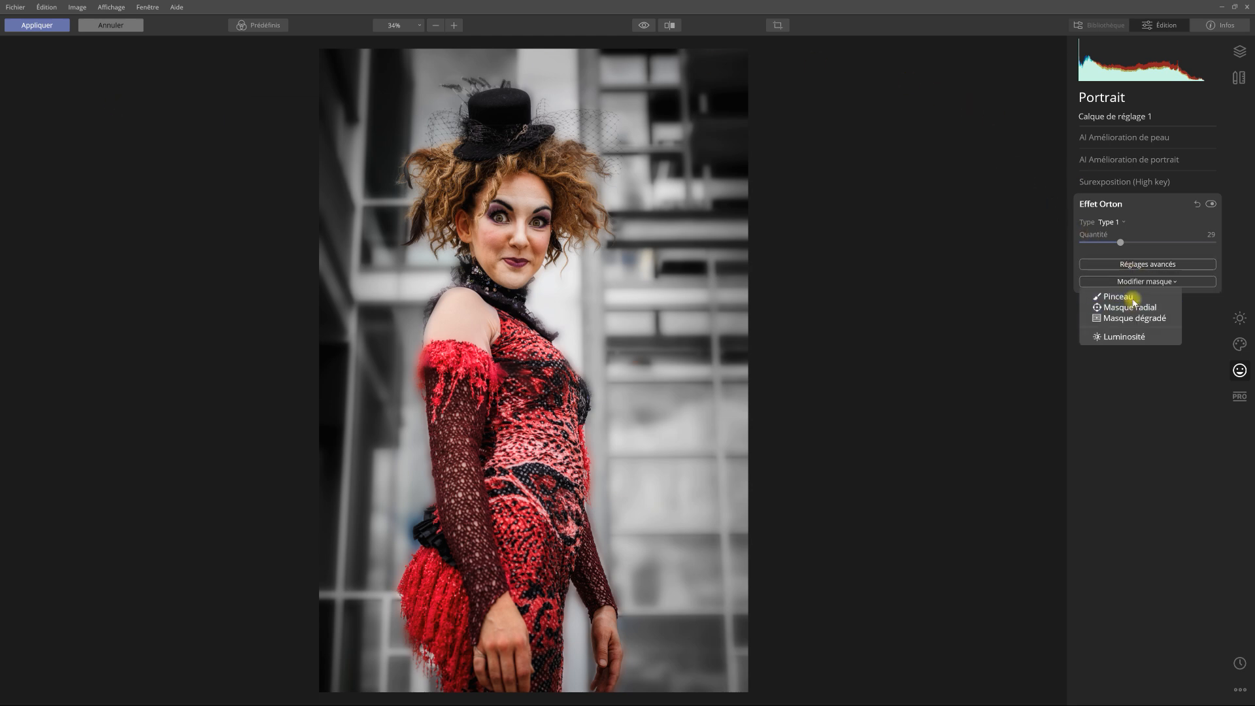
pyautogui.click(1130, 298)
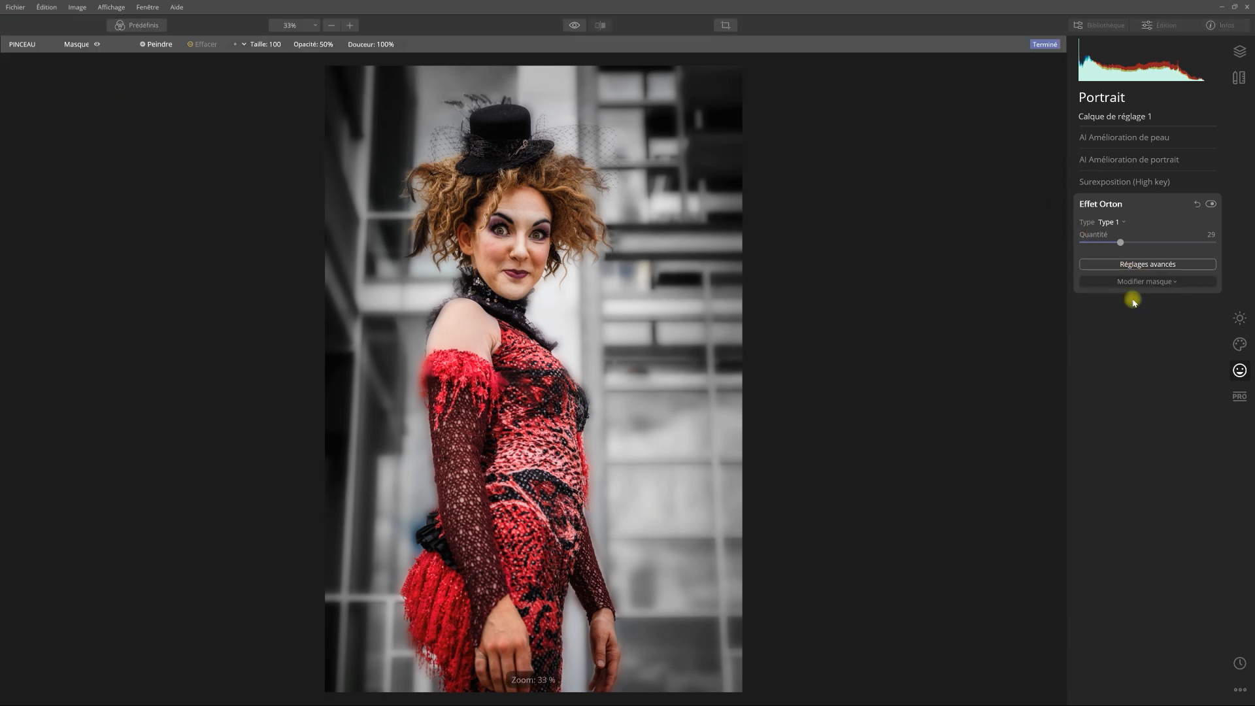
pyautogui.click(77, 44)
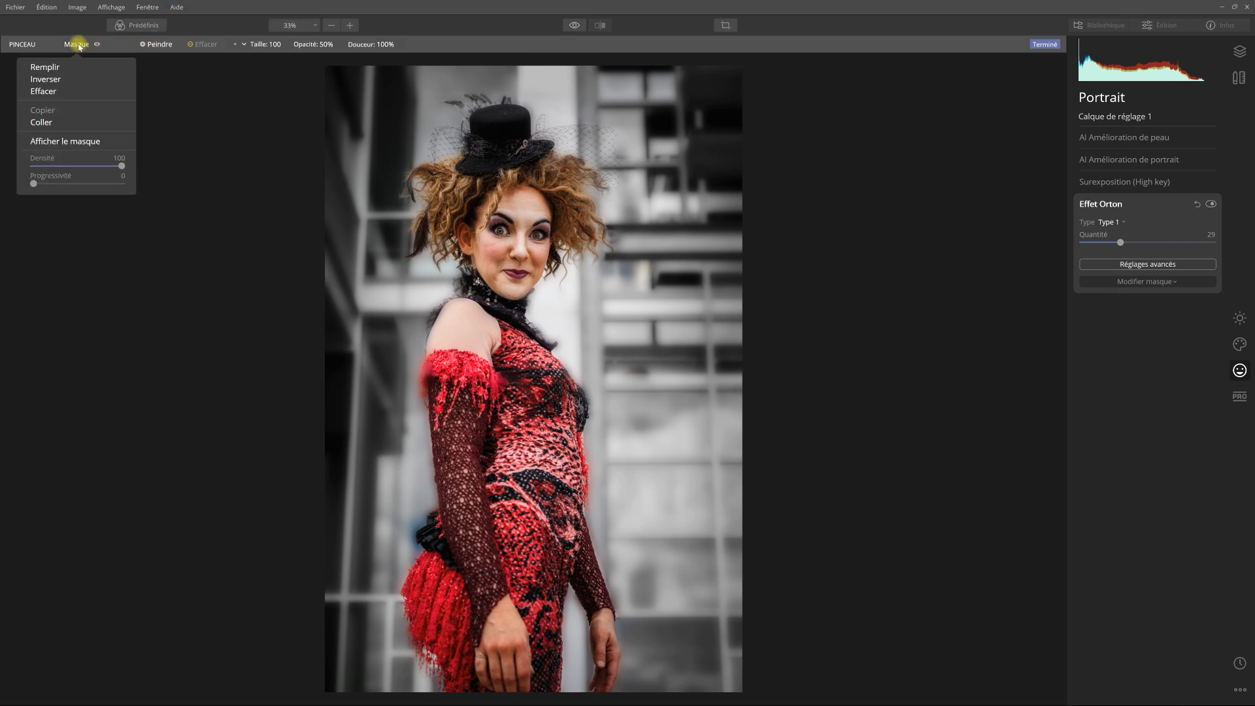
pyautogui.click(66, 123)
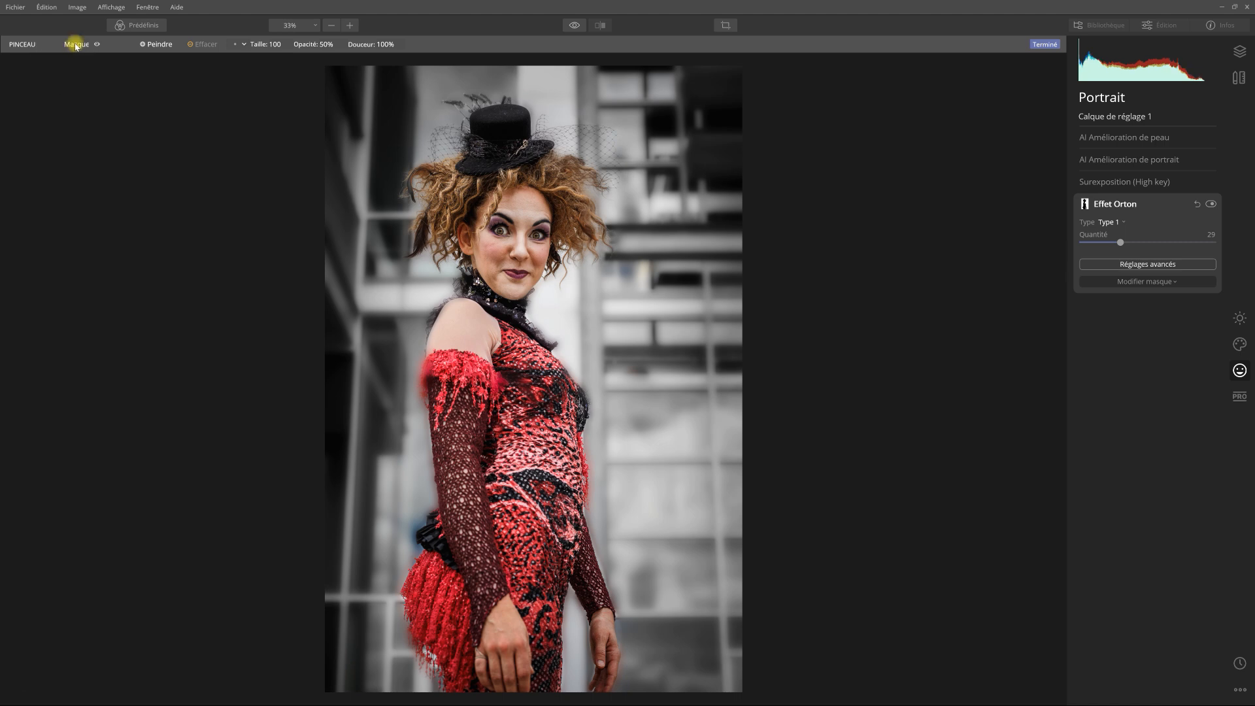
pyautogui.click(76, 45)
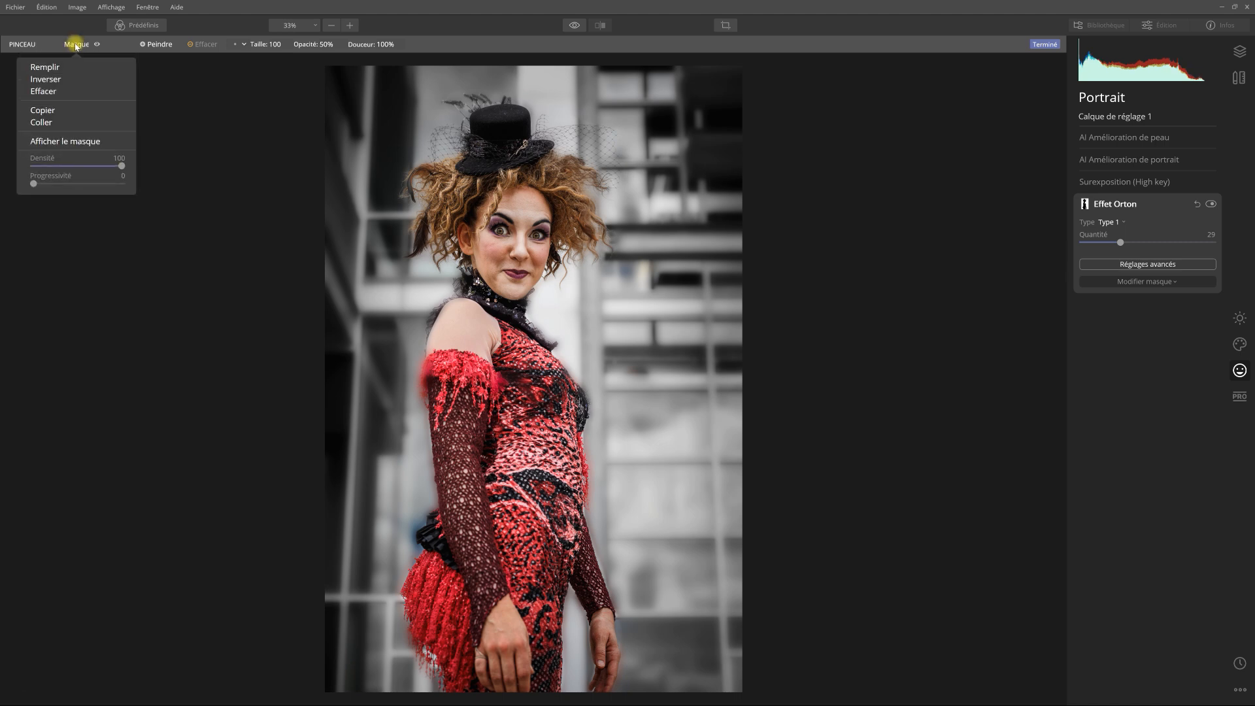
pyautogui.click(76, 78)
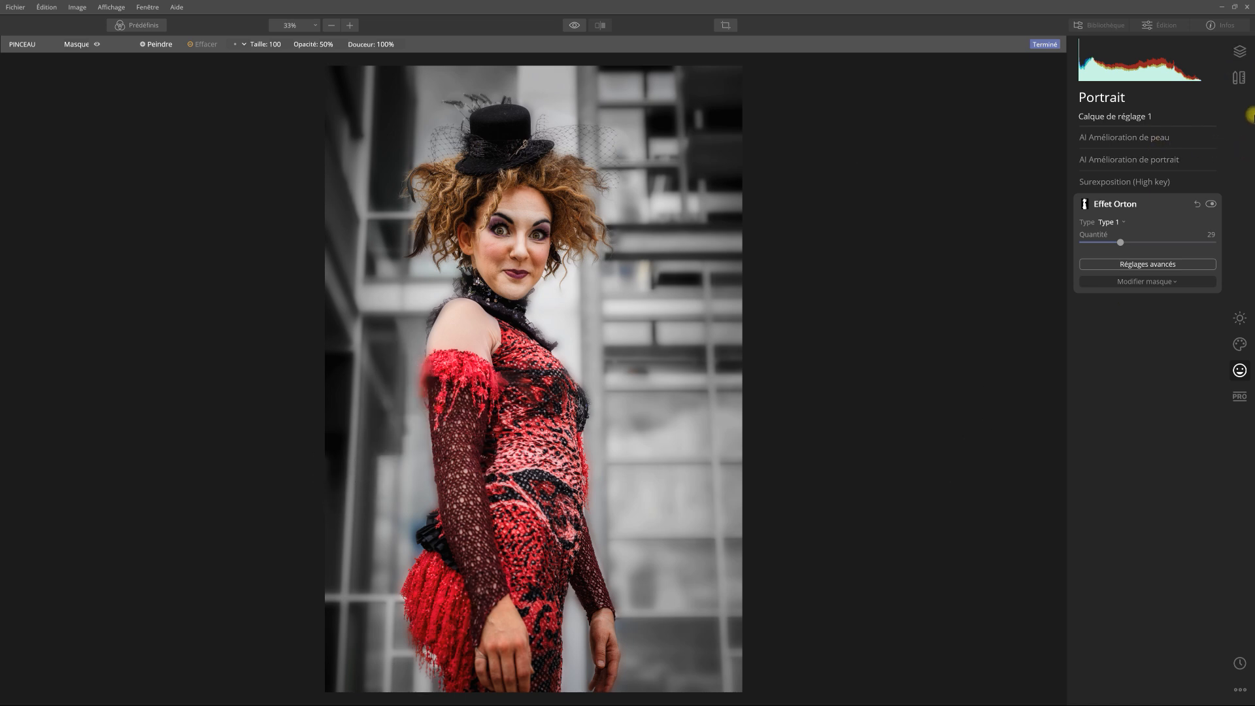
# Select the photo layer, open its AI Structure mask for brush editing and display the mask overlay
pyautogui.click(1237, 55)
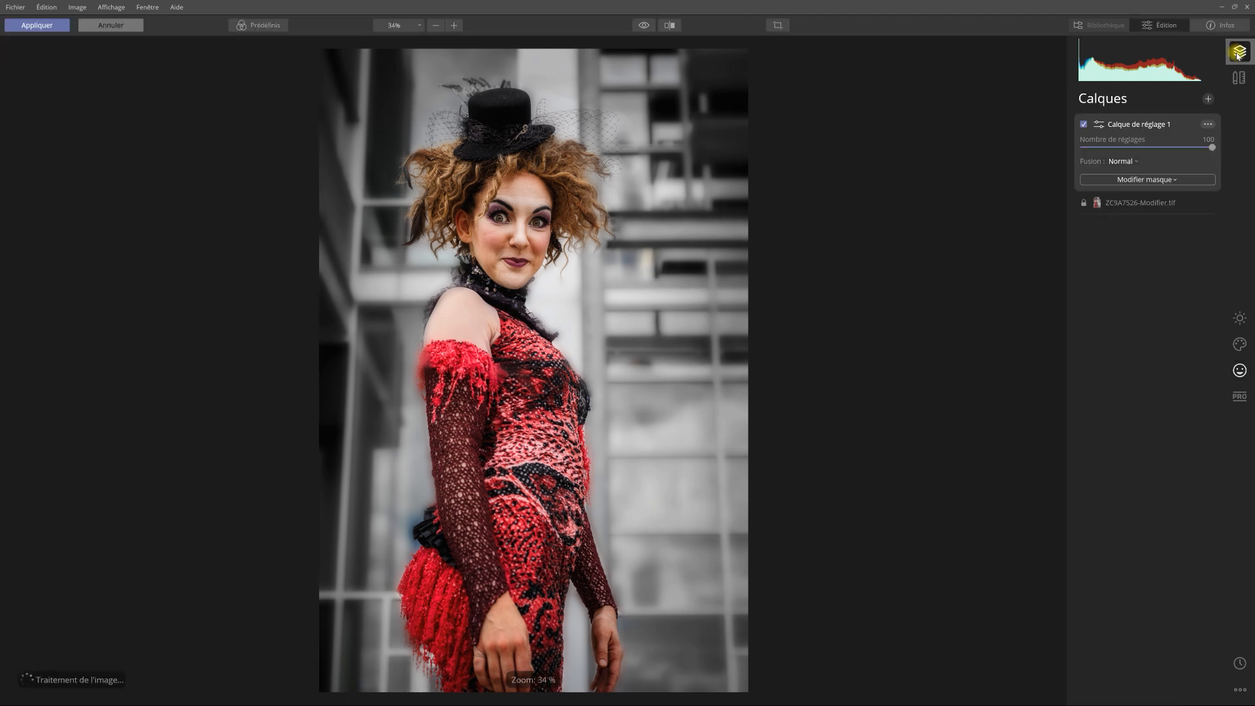
pyautogui.click(1135, 201)
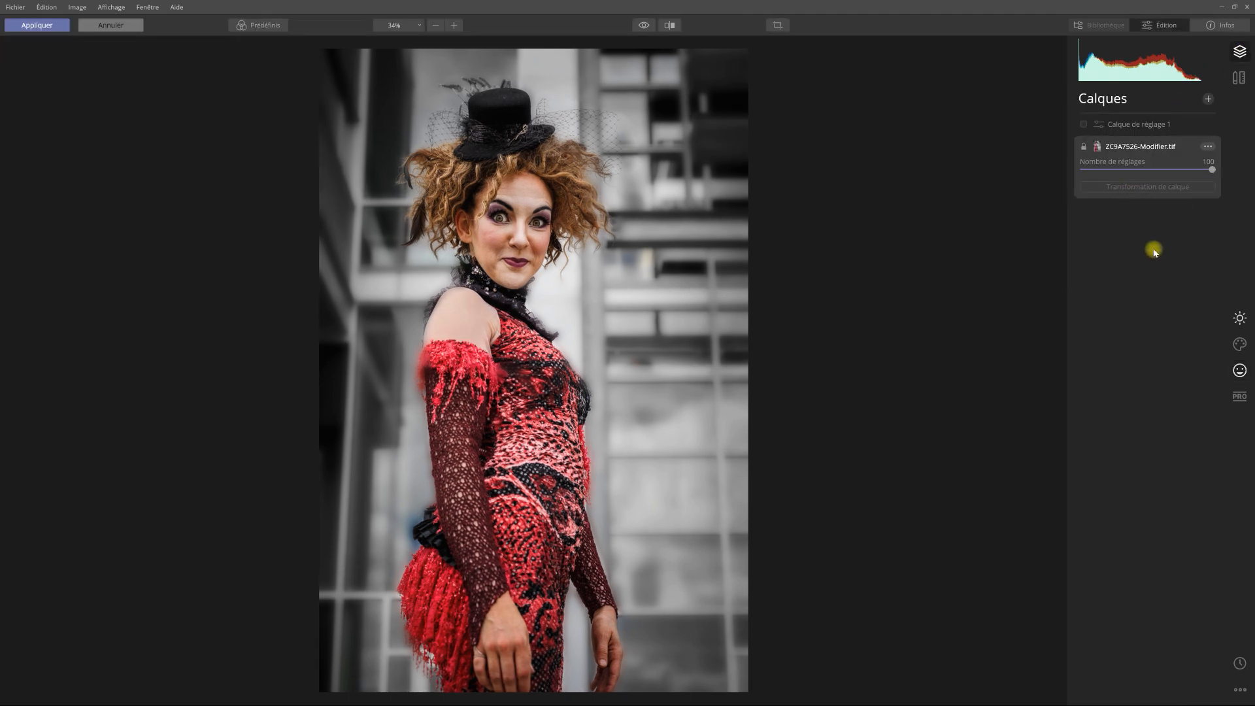
pyautogui.click(1239, 319)
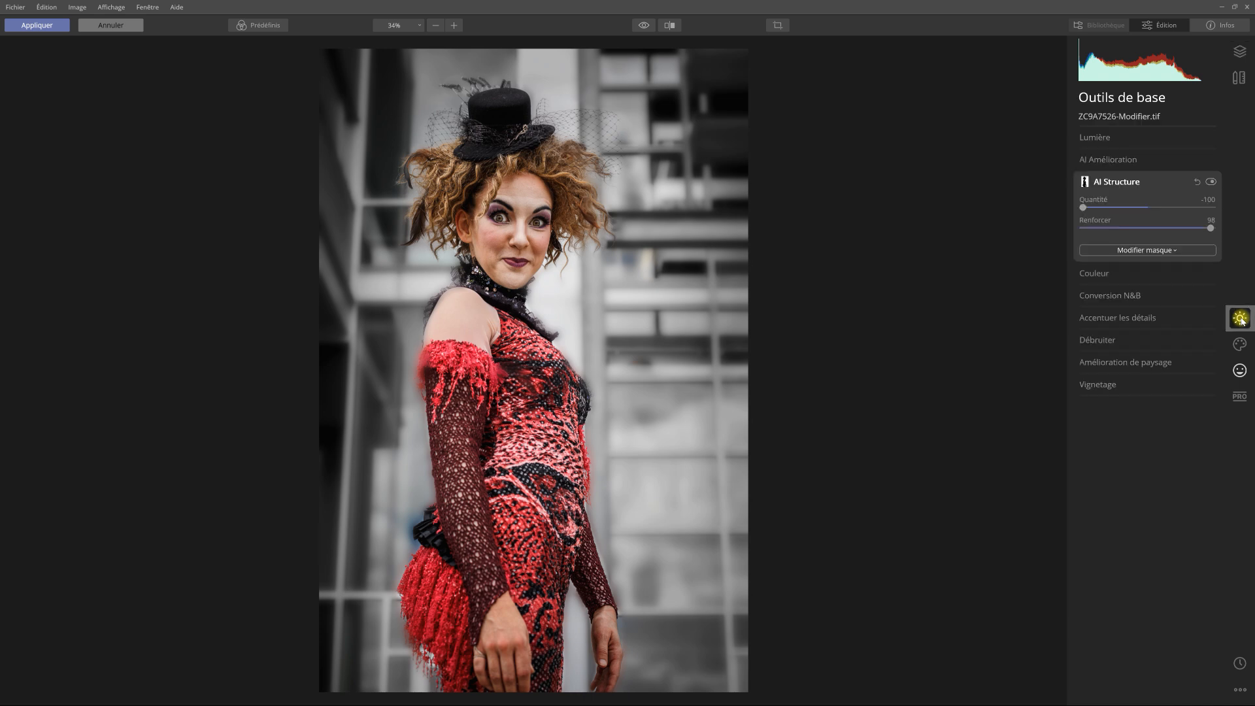
pyautogui.click(1149, 250)
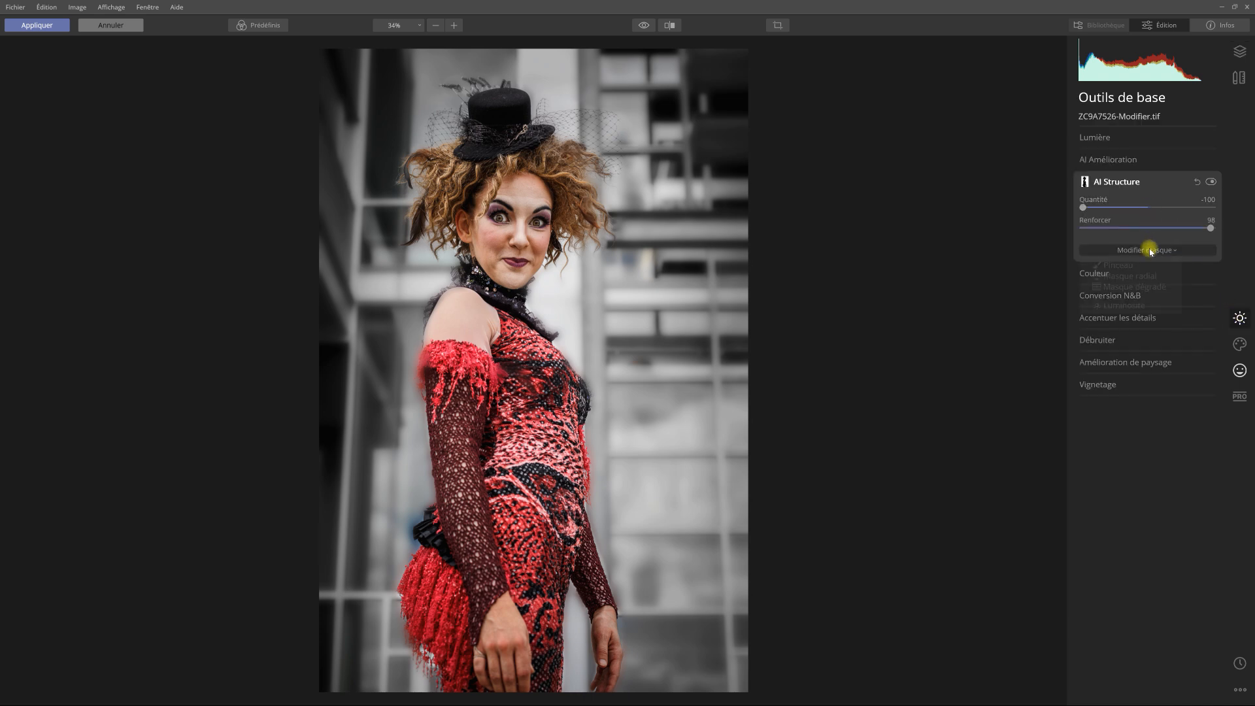
pyautogui.click(1145, 264)
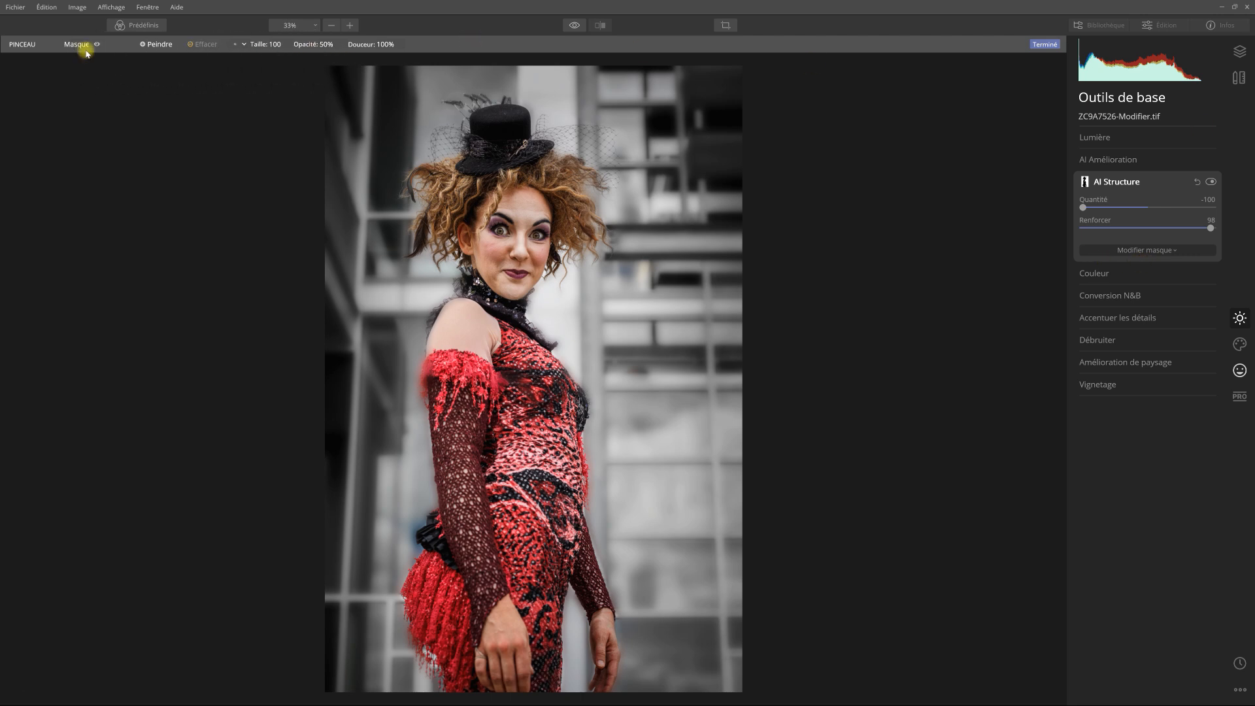
pyautogui.click(82, 47)
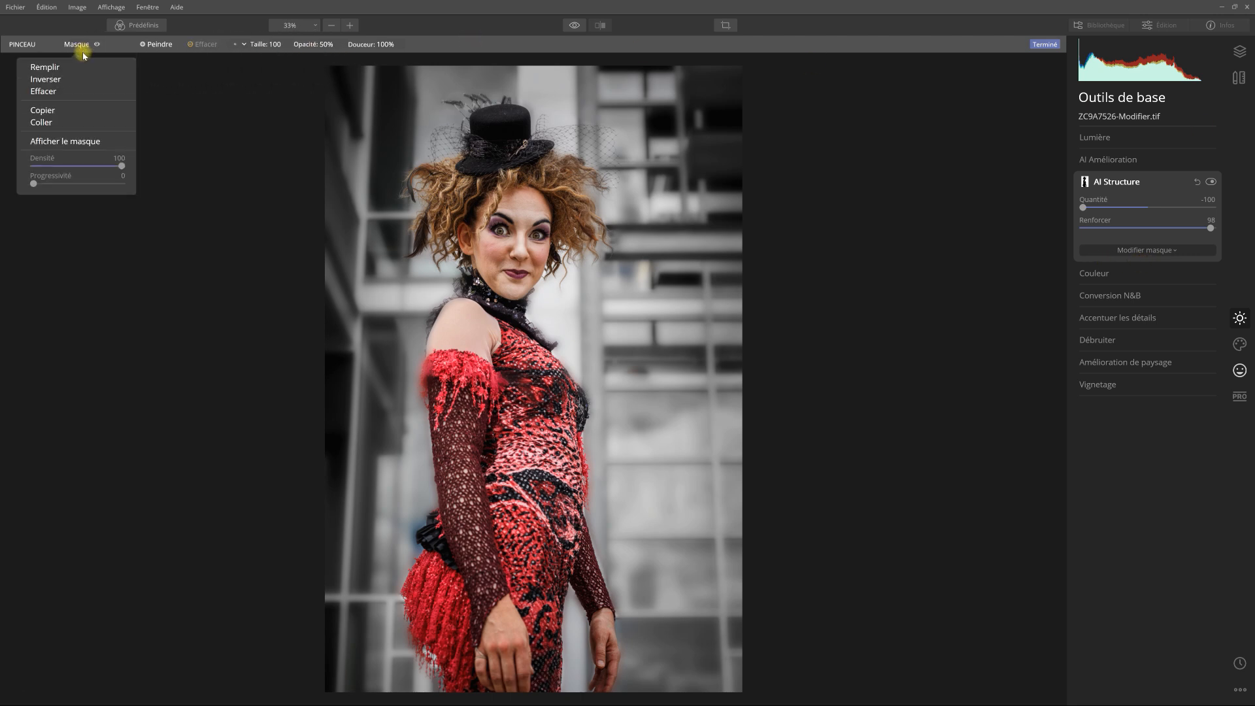
pyautogui.click(77, 141)
# Brush the AI Structure mask away along the outer edge of the red fringed sleeve, raising the brush opacity to 76%
pyautogui.moveTo(434, 359); pyautogui.dragTo(434, 363)
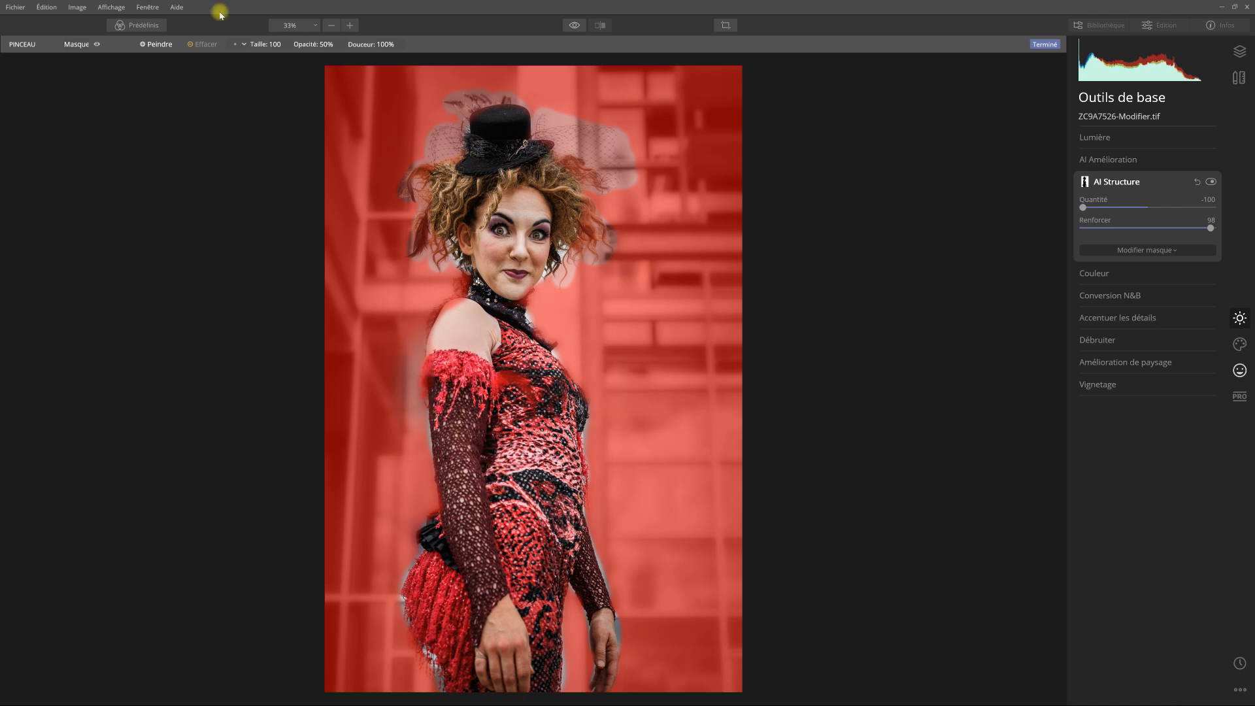
pyautogui.click(331, 45)
pyautogui.moveTo(332, 71); pyautogui.dragTo(357, 72)
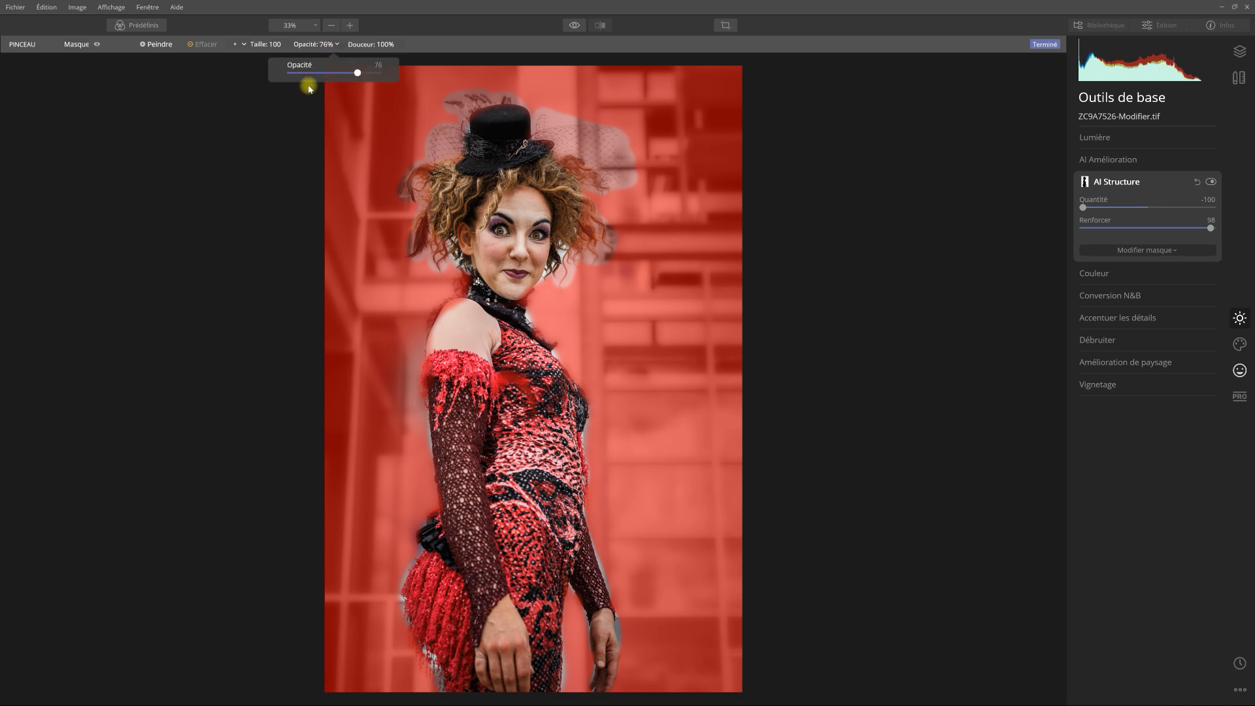
pyautogui.click(427, 370)
pyautogui.moveTo(427, 370); pyautogui.dragTo(427, 391)
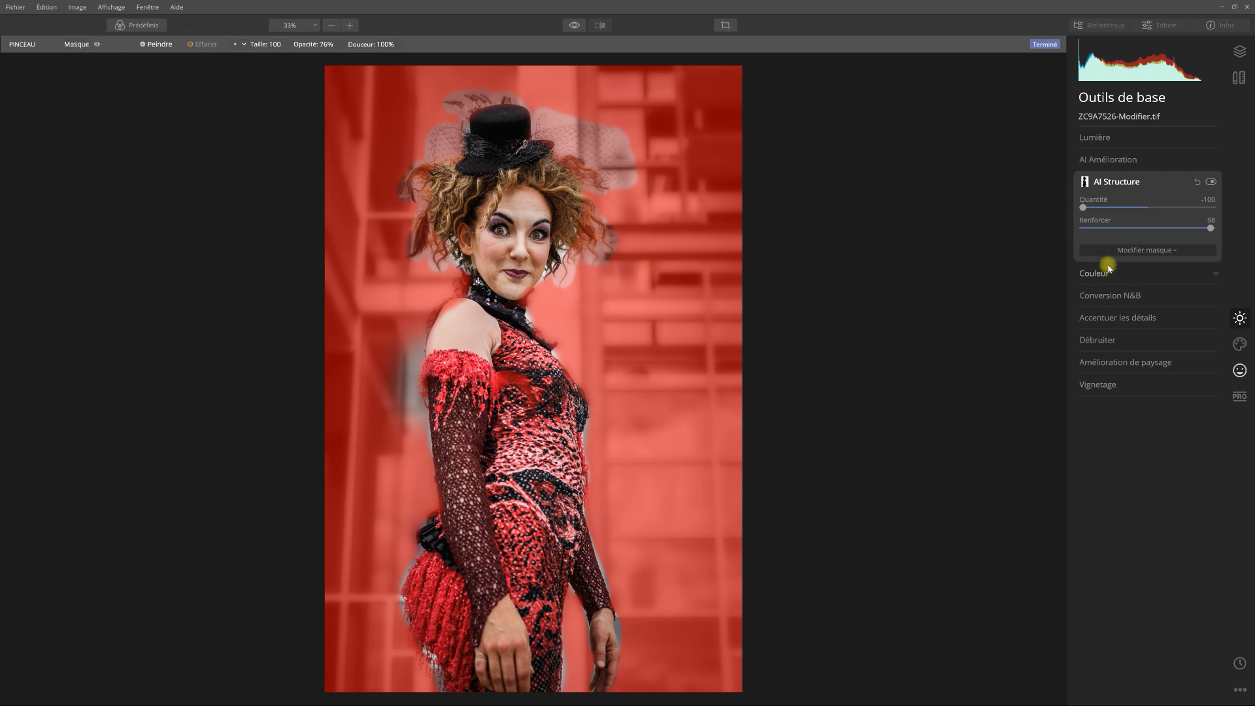
# Hide the mask overlay and compare the photo before and after the effects
pyautogui.click(1141, 181)
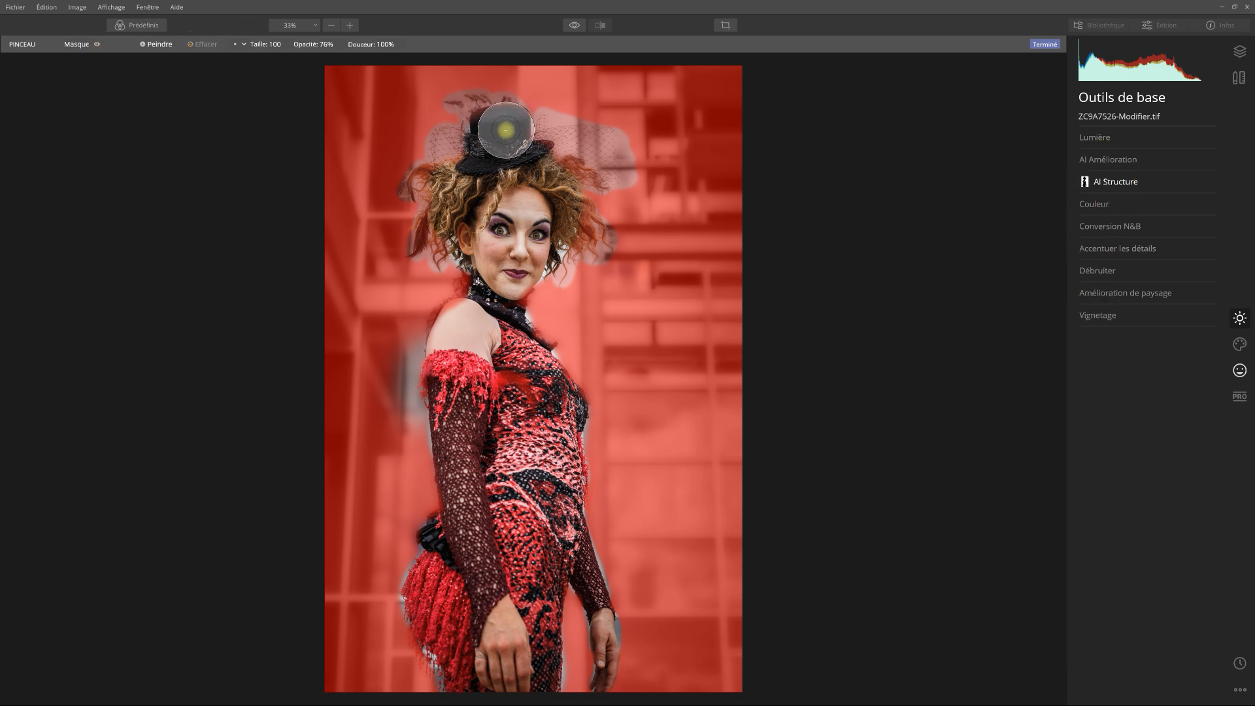
pyautogui.click(81, 43)
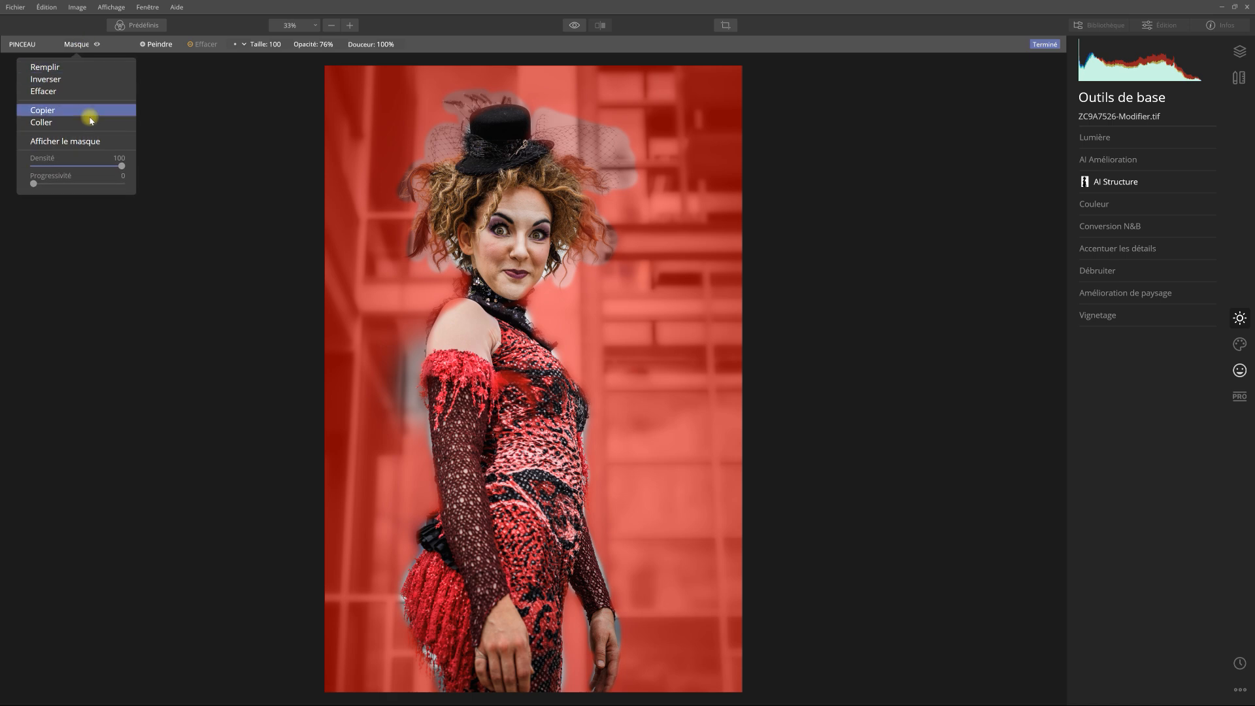
pyautogui.click(94, 141)
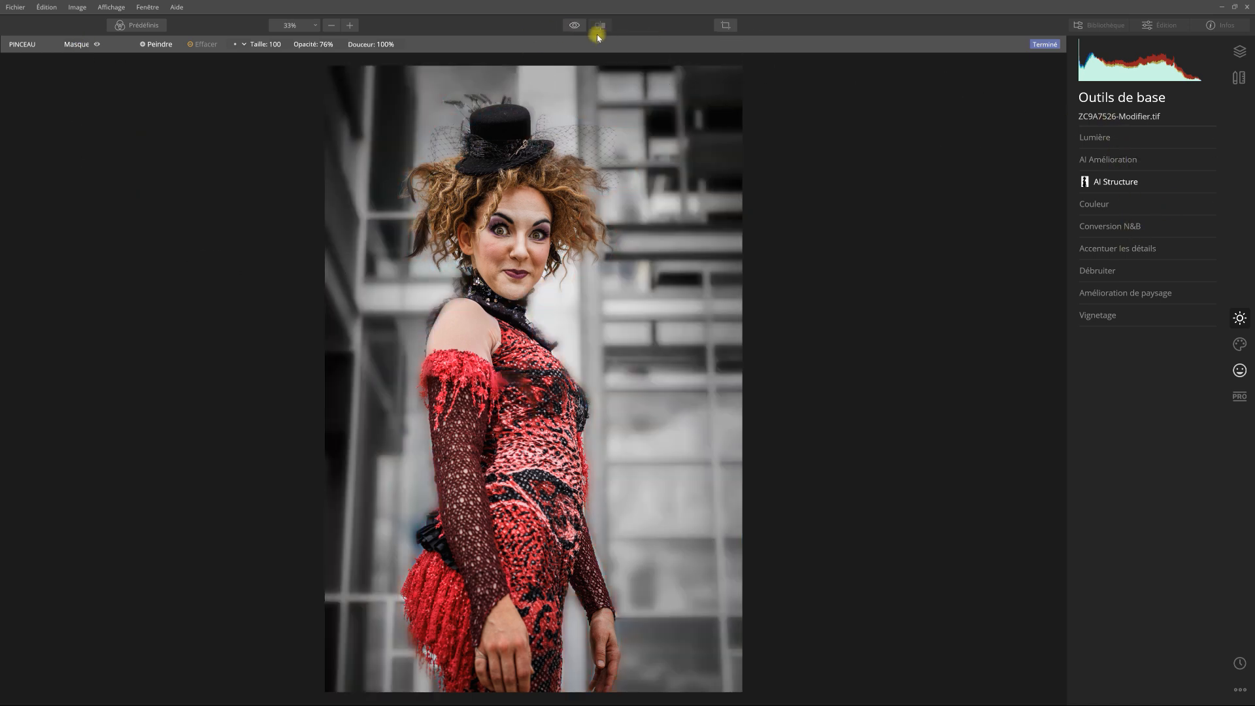
pyautogui.click(578, 27)
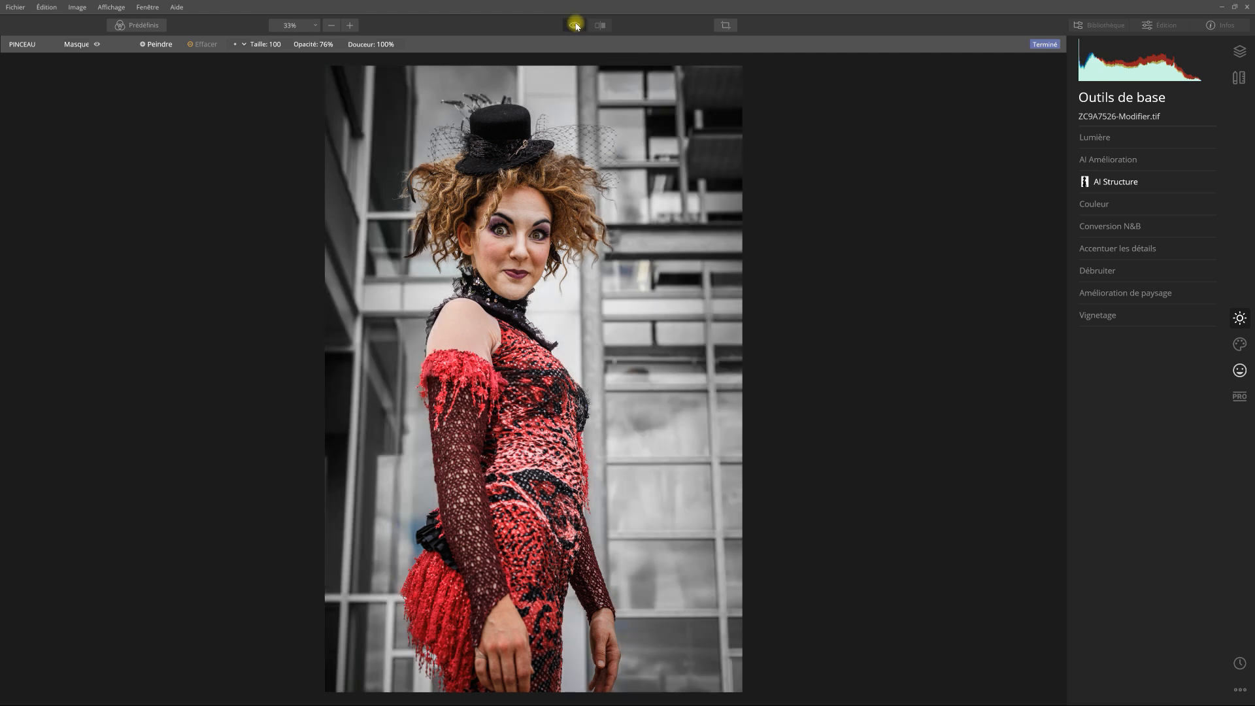
pyautogui.click(577, 27)
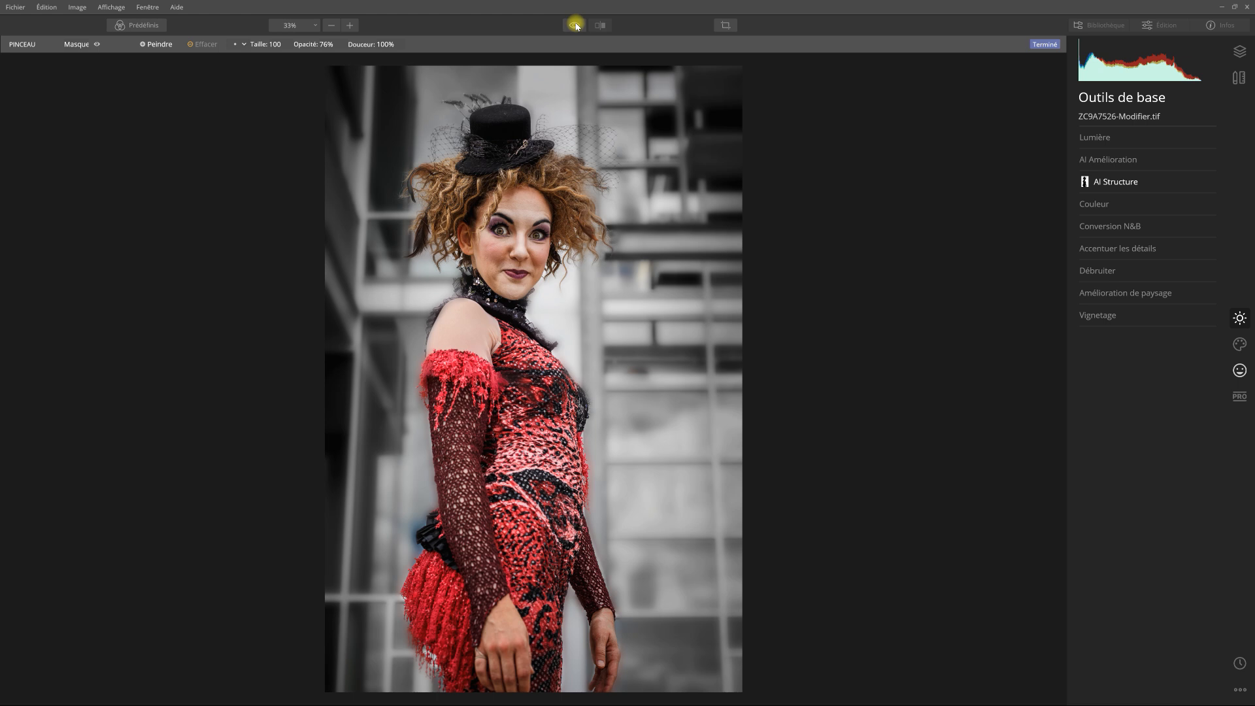